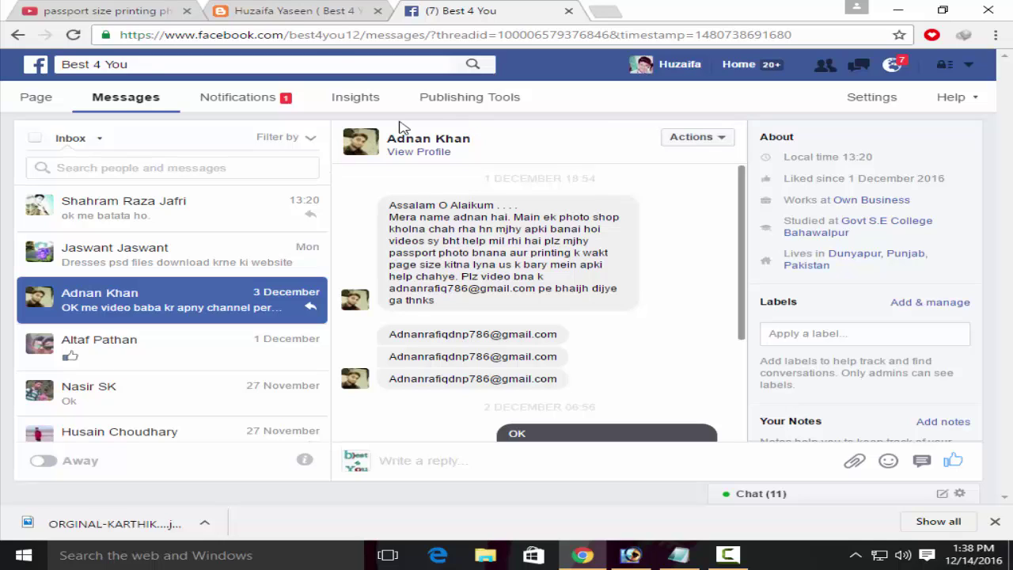
# Switch to the blog tab and load its Older Posts page
pyautogui.click(249, 11)
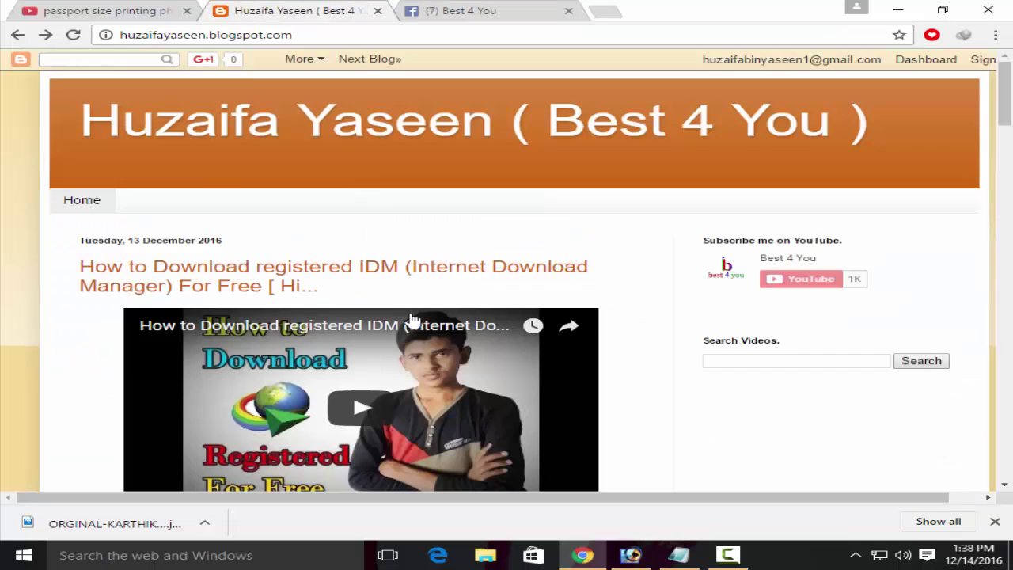
pyautogui.scroll(-8, 407, 314)
pyautogui.scroll(-5, 407, 314)
pyautogui.scroll(-5, 407, 314)
pyautogui.scroll(-5, 407, 314)
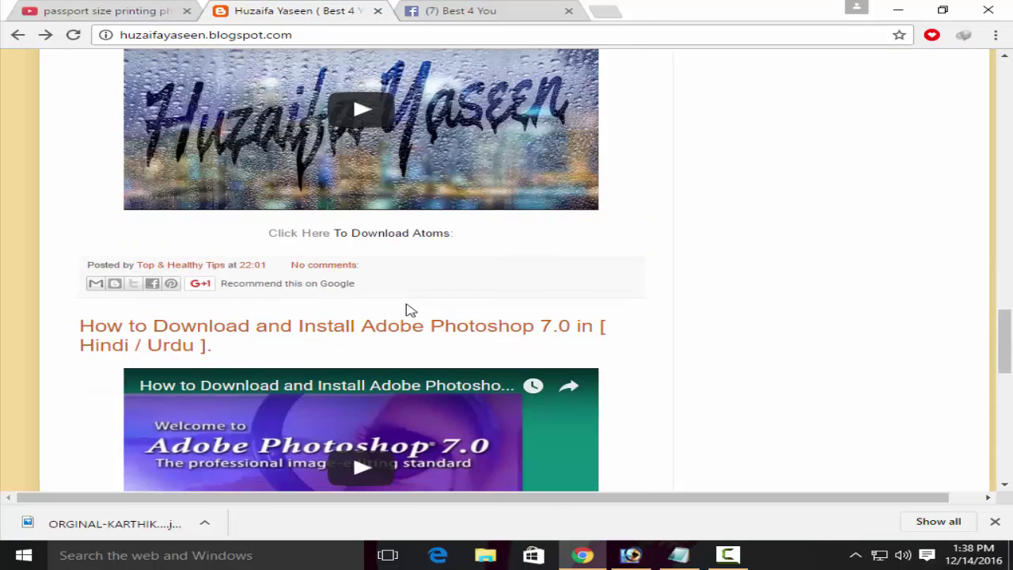
pyautogui.scroll(-5, 407, 315)
pyautogui.scroll(-3, 409, 309)
pyautogui.scroll(-2, 410, 309)
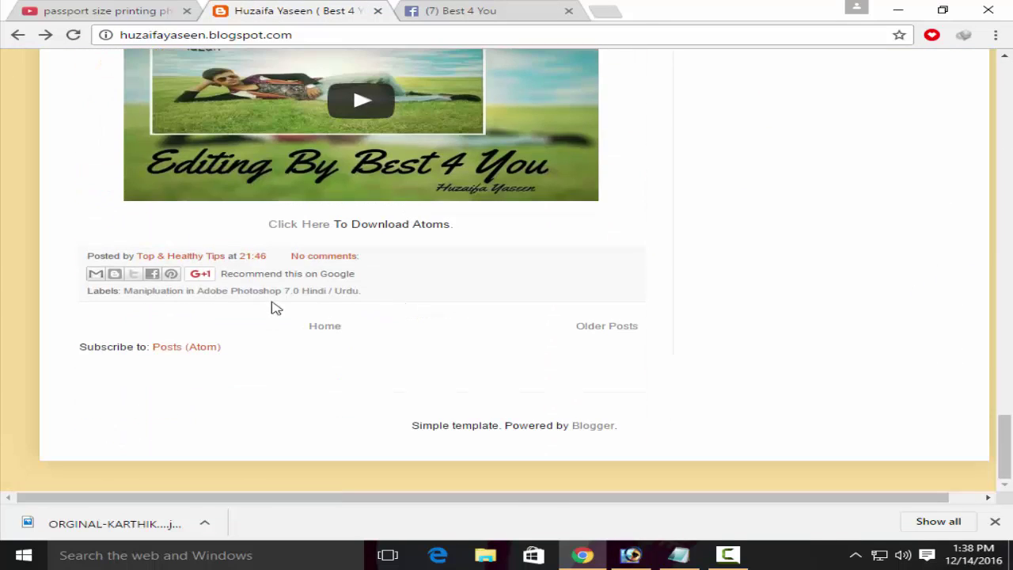
pyautogui.click(600, 327)
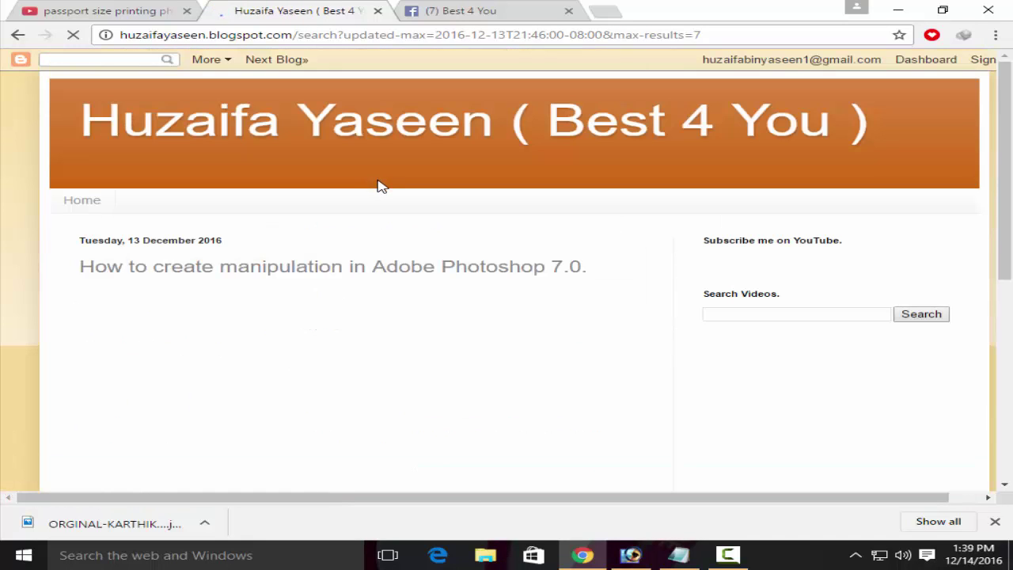
# Scroll the older posts to find the 13 December 2016 Photoshop 7.0 manipulation post
pyautogui.scroll(-1, 378, 186)
pyautogui.scroll(-2, 378, 186)
pyautogui.scroll(-1, 364, 202)
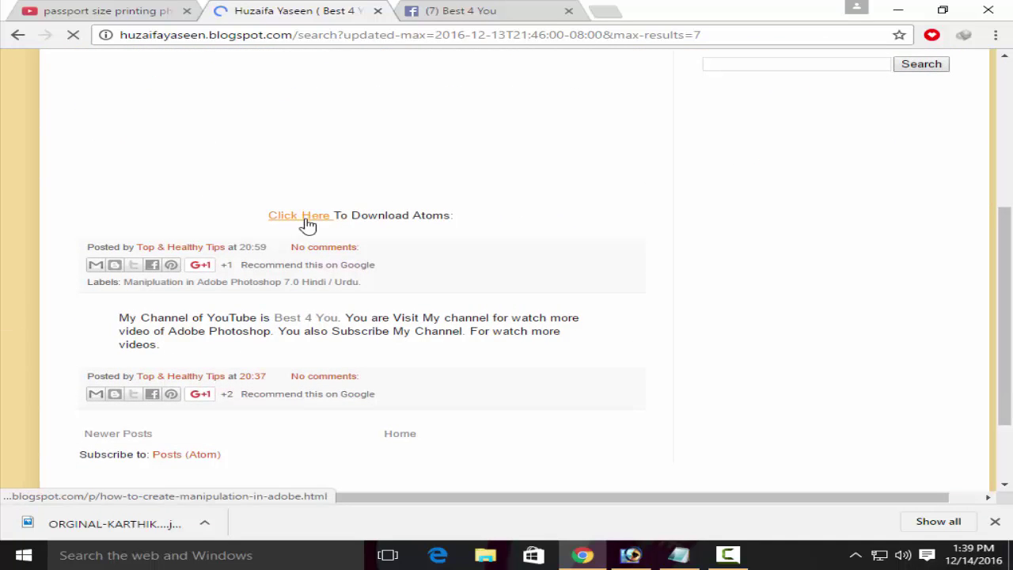
pyautogui.scroll(2, 592, 235)
pyautogui.scroll(2, 328, 256)
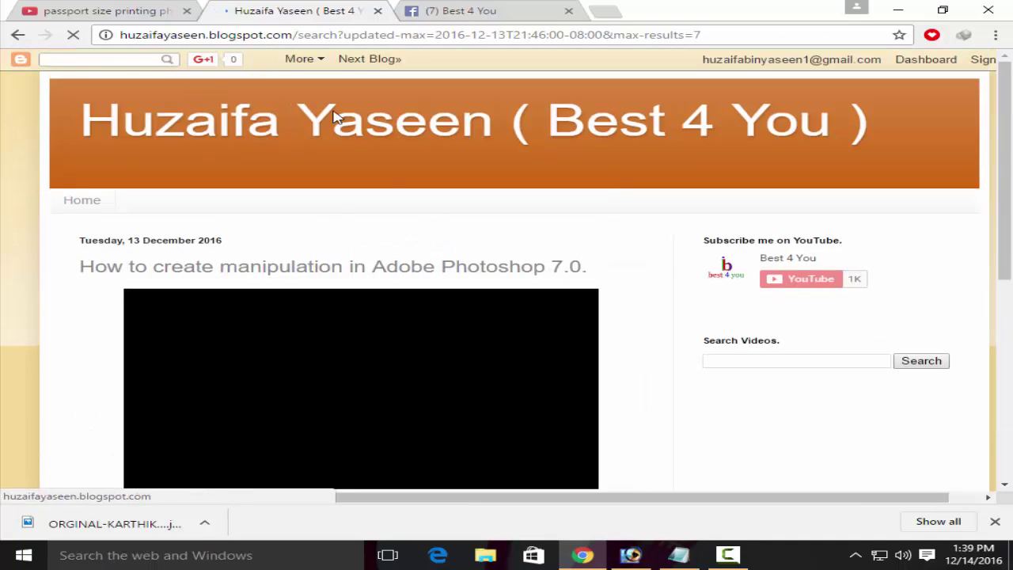
pyautogui.scroll(-2, 335, 121)
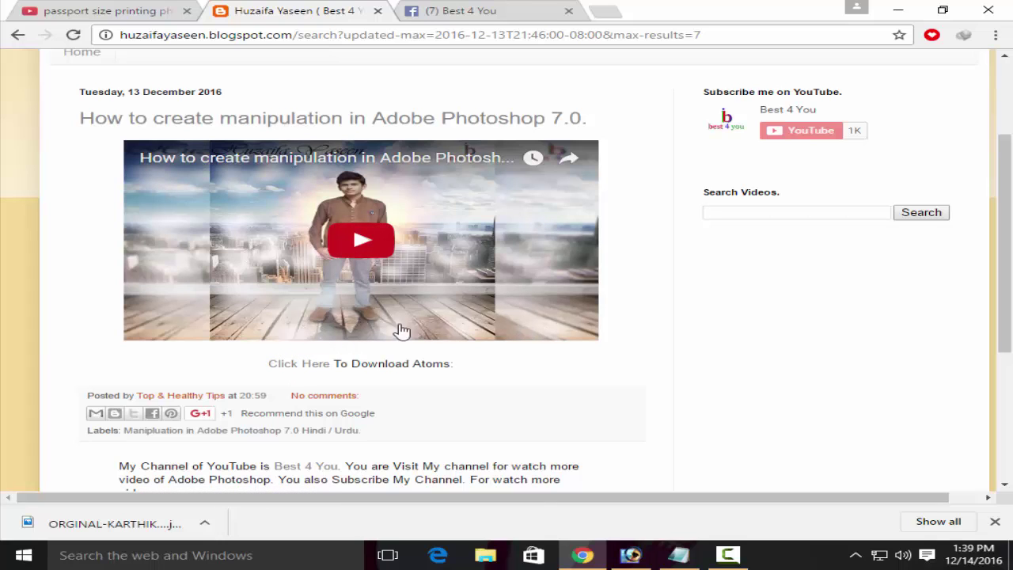
# Open the full Photoshop 7.0 manipulation tutorial post and scroll down through it
pyautogui.click(307, 366)
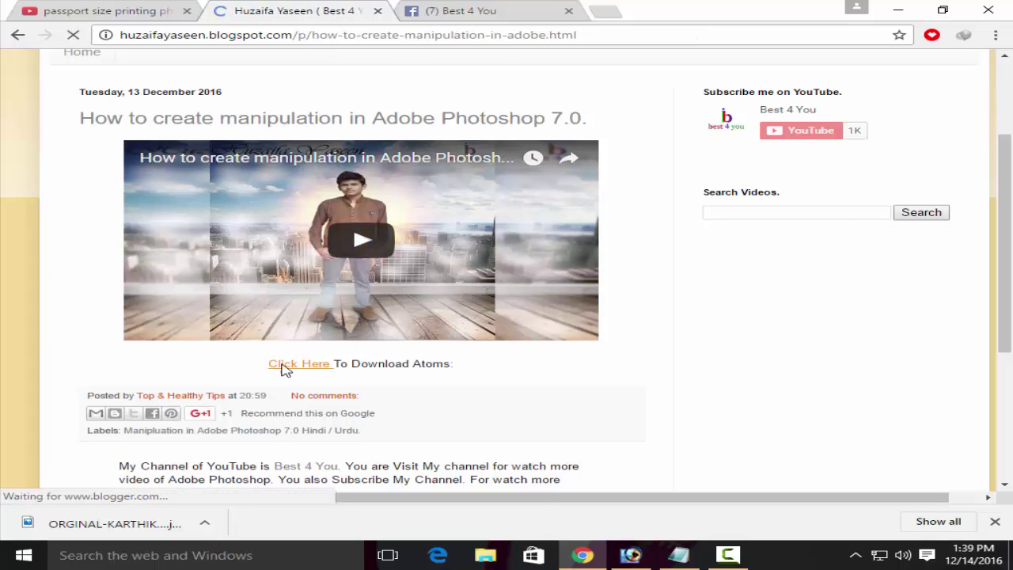
pyautogui.scroll(-1, 183, 327)
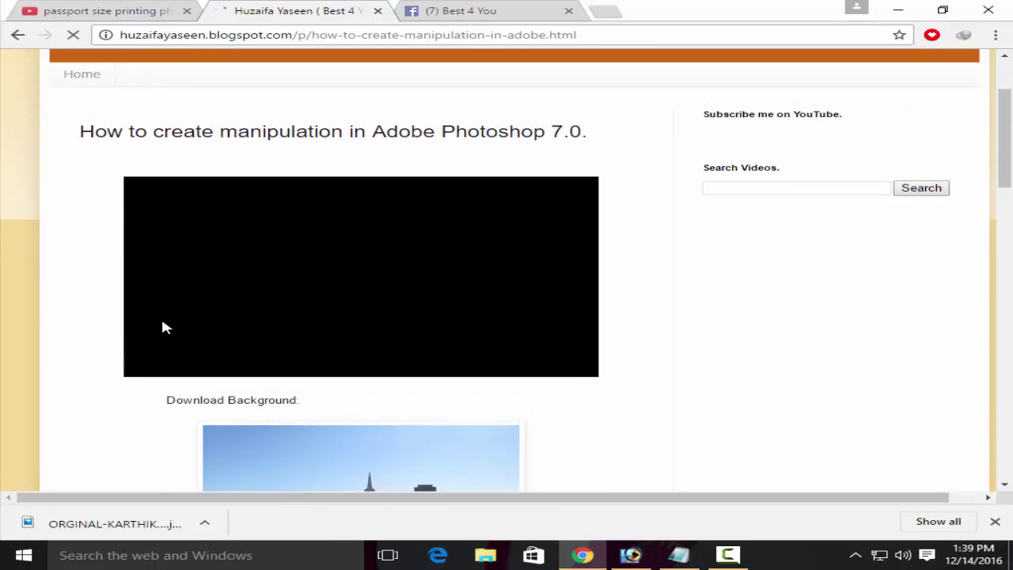
pyautogui.scroll(2, 163, 326)
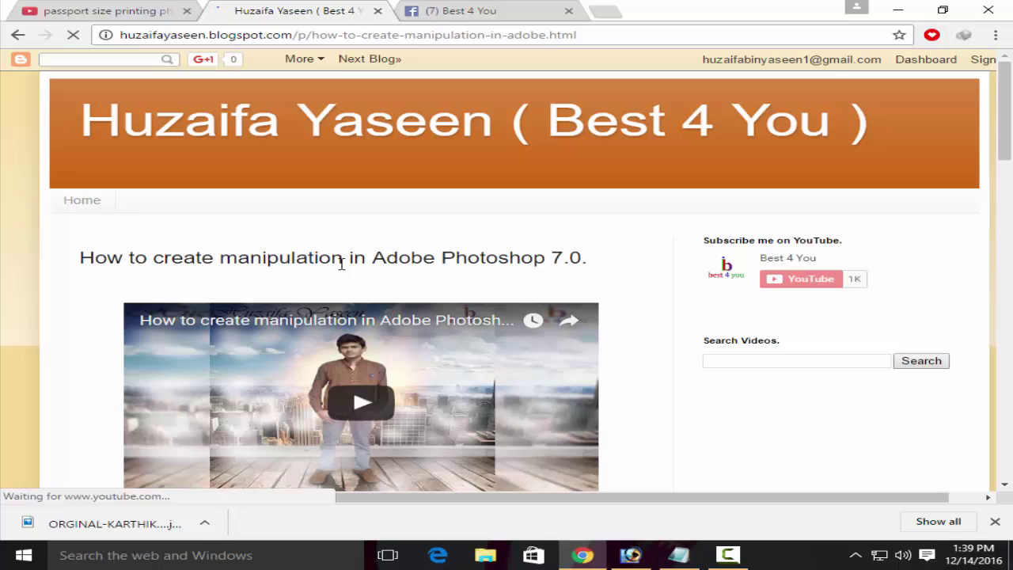
pyautogui.scroll(-1, 342, 263)
pyautogui.scroll(-1, 342, 263)
pyautogui.scroll(-2, 341, 264)
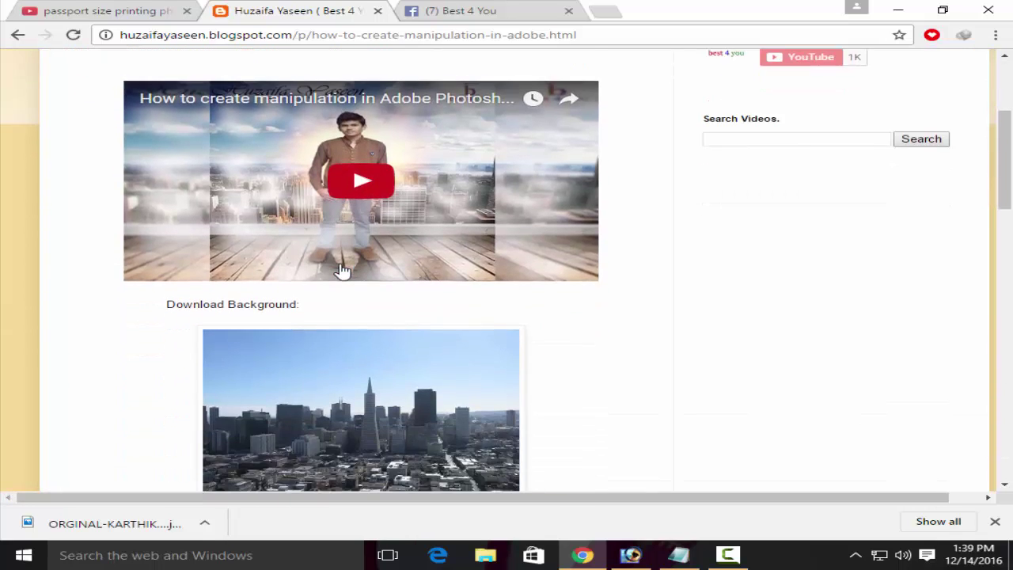
pyautogui.scroll(-2, 340, 264)
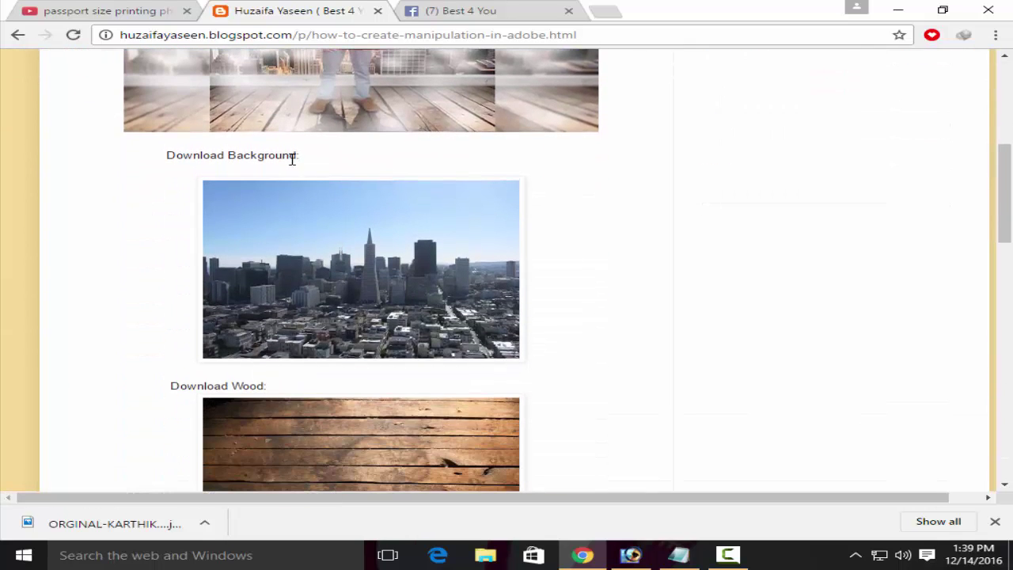
pyautogui.scroll(-1, 316, 223)
pyautogui.scroll(-2, 316, 253)
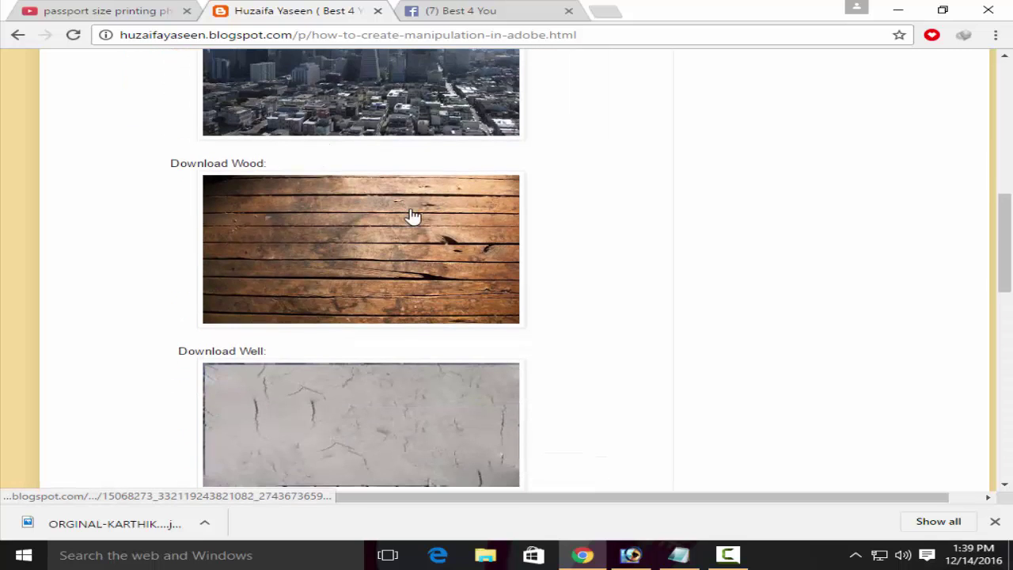
pyautogui.scroll(-2, 412, 218)
pyautogui.scroll(-4, 339, 224)
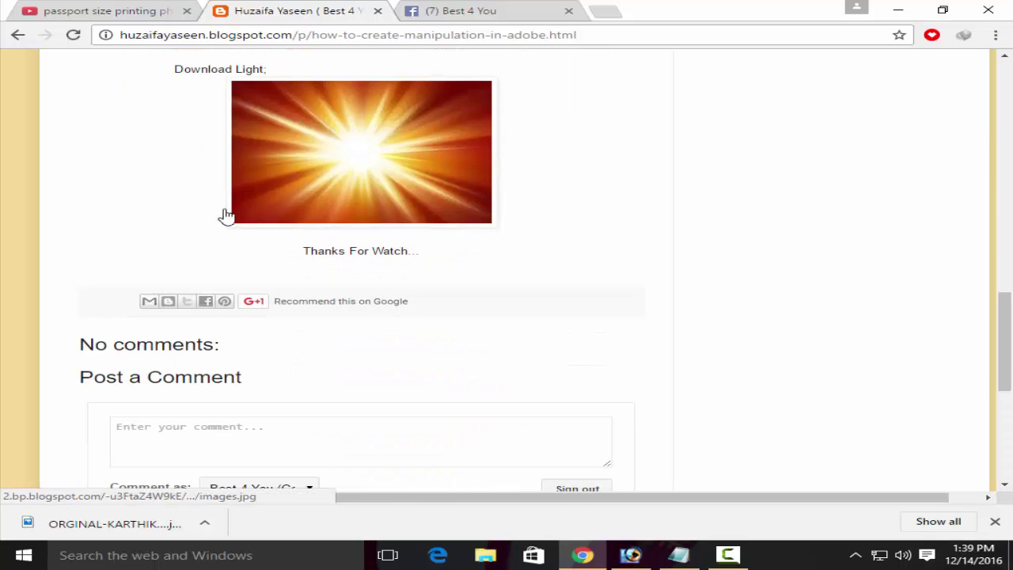
# Browse the Background, Wood, Well and Light downloads and enlarge the city background image
pyautogui.scroll(4, 371, 210)
pyautogui.scroll(2, 372, 211)
pyautogui.scroll(4, 372, 209)
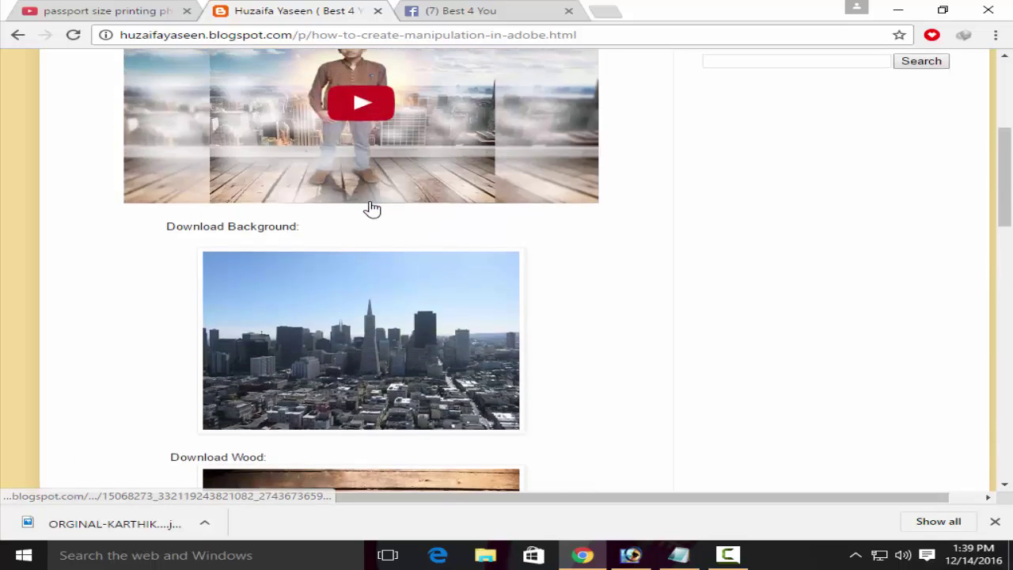
pyautogui.scroll(-3, 372, 208)
pyautogui.scroll(-2, 372, 208)
pyautogui.scroll(-2, 372, 208)
pyautogui.scroll(-2, 372, 208)
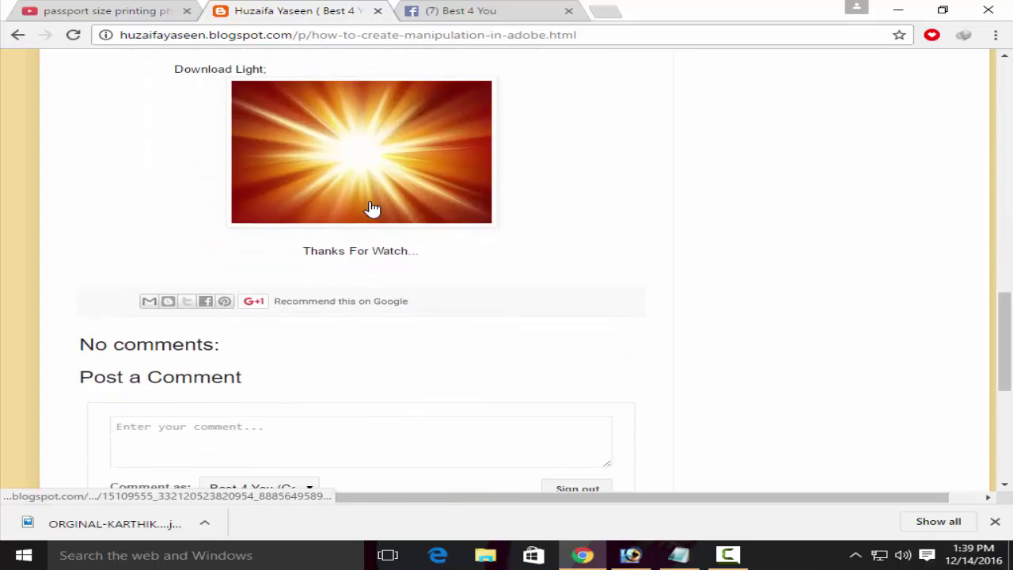
pyautogui.scroll(3, 372, 208)
pyautogui.scroll(2, 372, 208)
pyautogui.scroll(1, 372, 208)
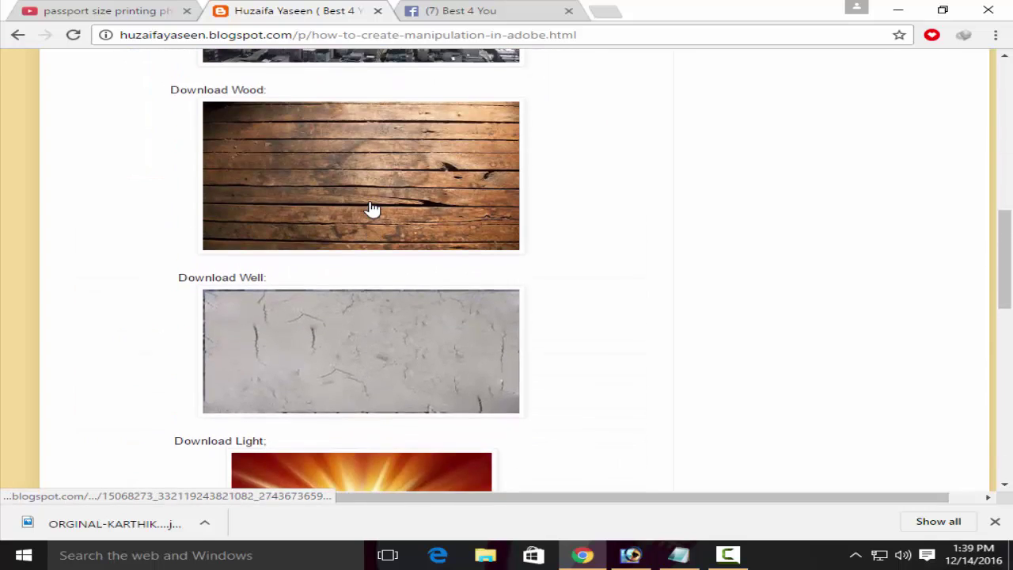
pyautogui.scroll(3, 372, 208)
pyautogui.scroll(2, 372, 208)
pyautogui.scroll(1, 372, 208)
pyautogui.scroll(3, 372, 208)
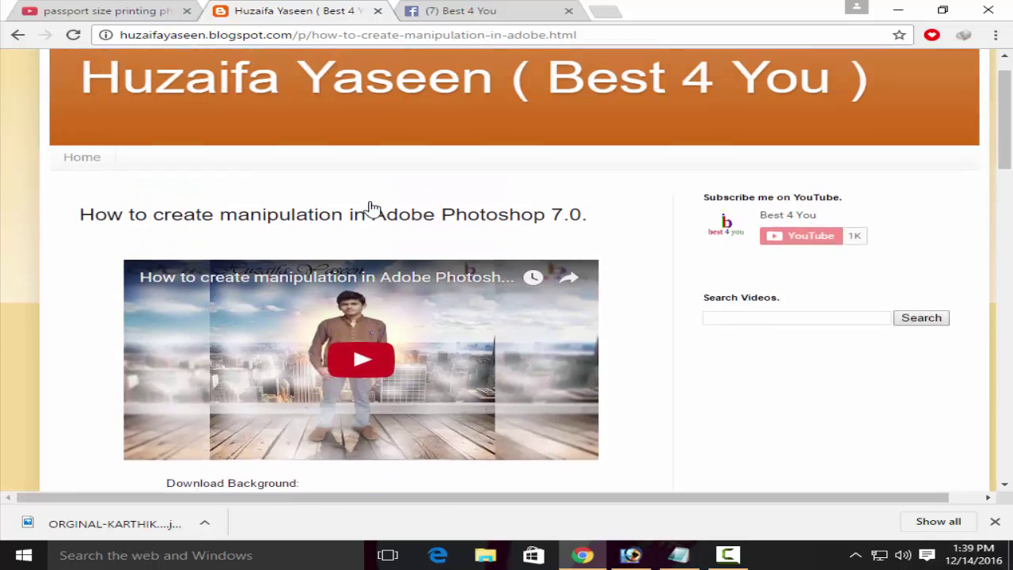
pyautogui.scroll(1, 372, 208)
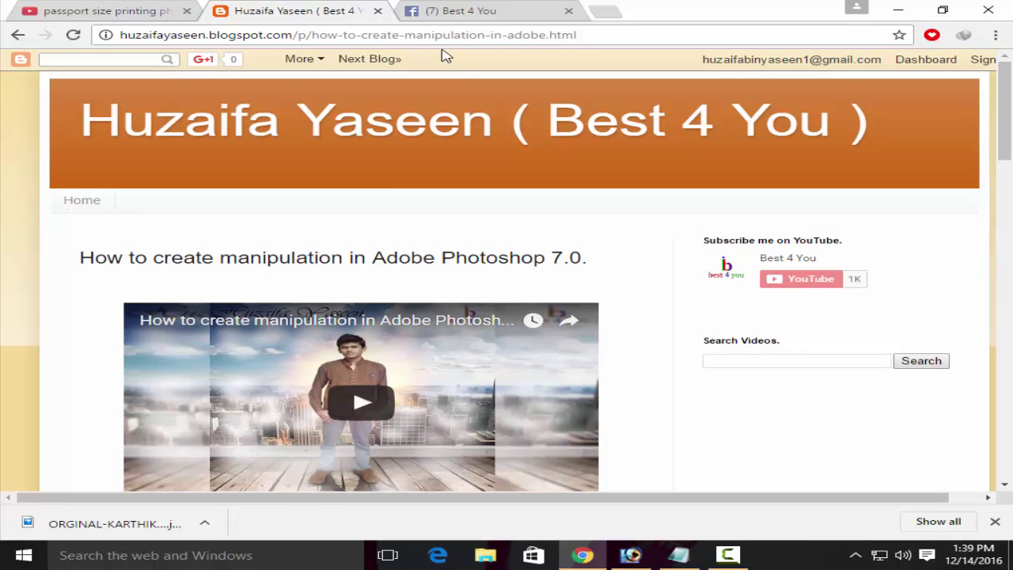
pyautogui.scroll(-6, 388, 151)
pyautogui.scroll(-3, 385, 136)
pyautogui.scroll(3, 382, 182)
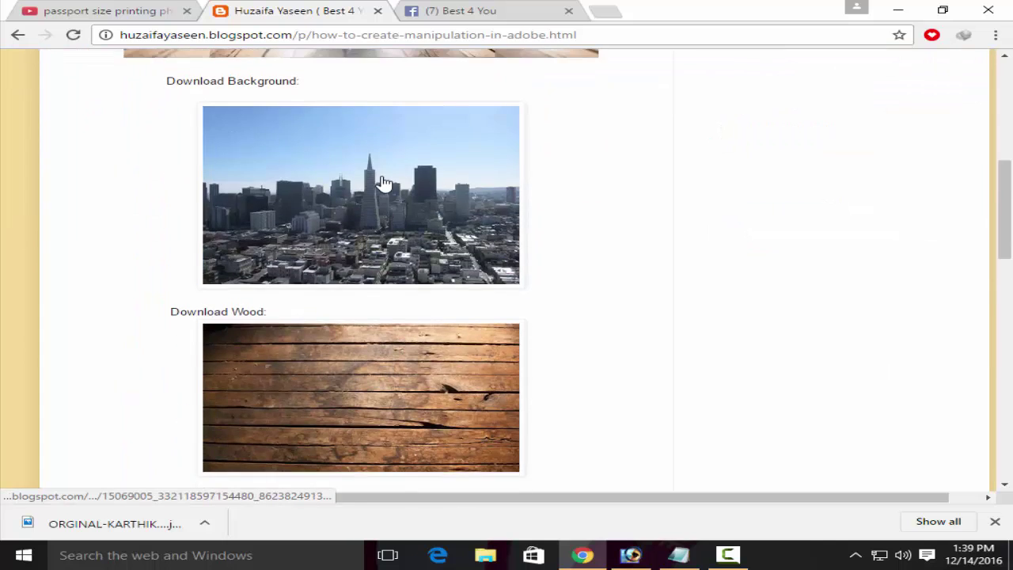
pyautogui.click(383, 182)
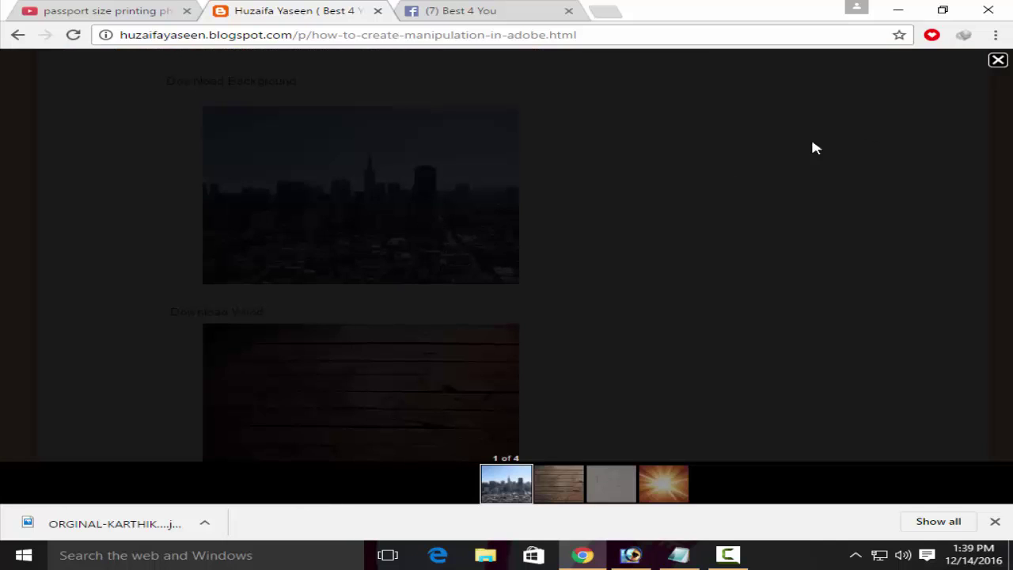
# Preview the city and wood images in the lightbox, then close it
pyautogui.rightClick(429, 111)
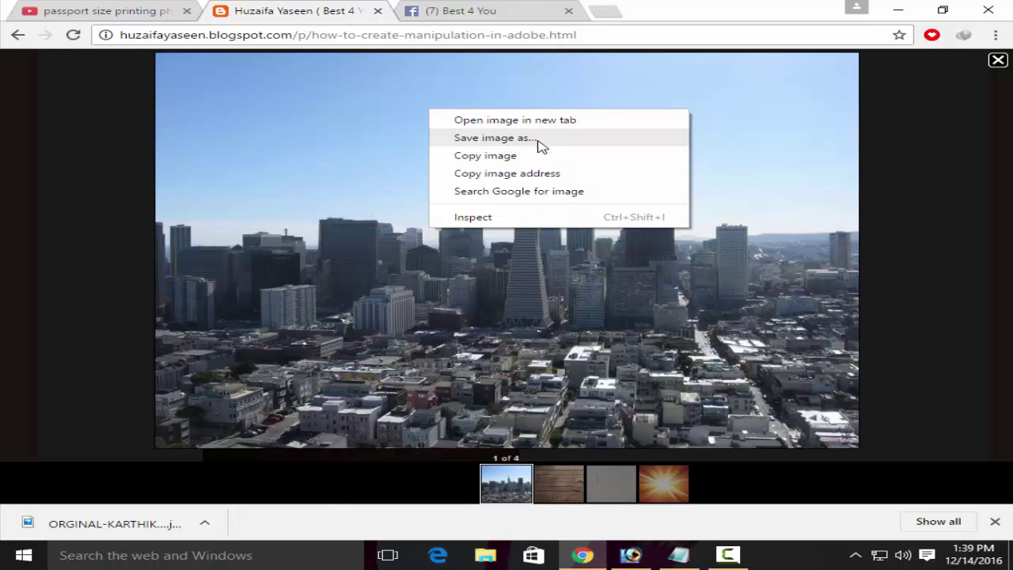
pyautogui.click(317, 163)
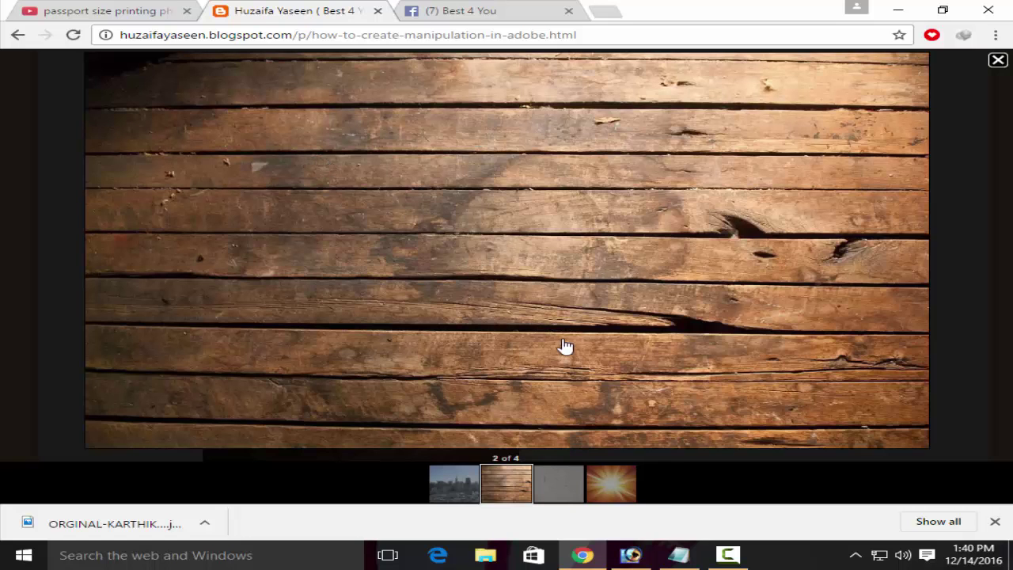
pyautogui.click(841, 273)
pyautogui.click(840, 273)
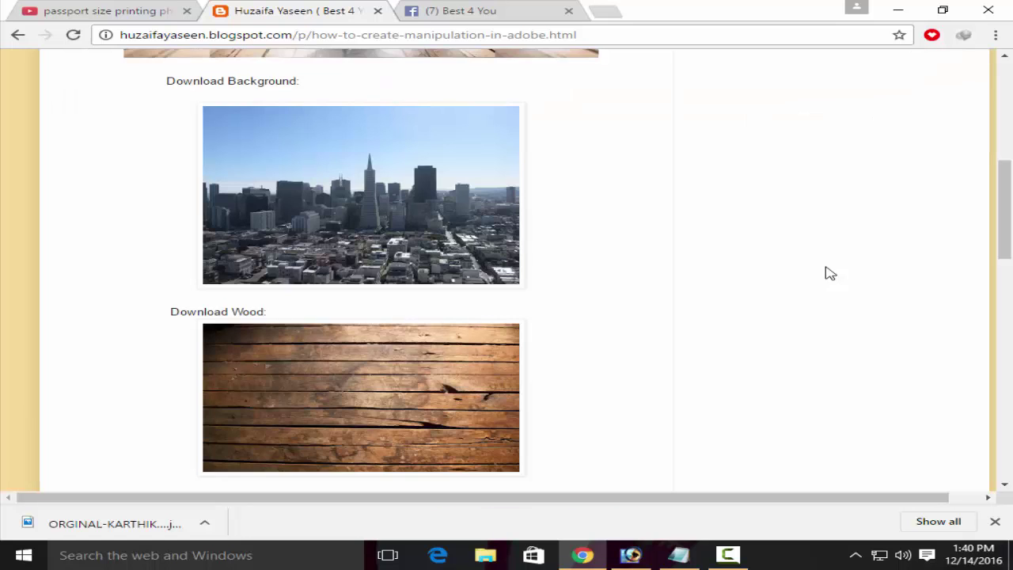
pyautogui.scroll(4, 524, 249)
pyautogui.scroll(-5, 475, 237)
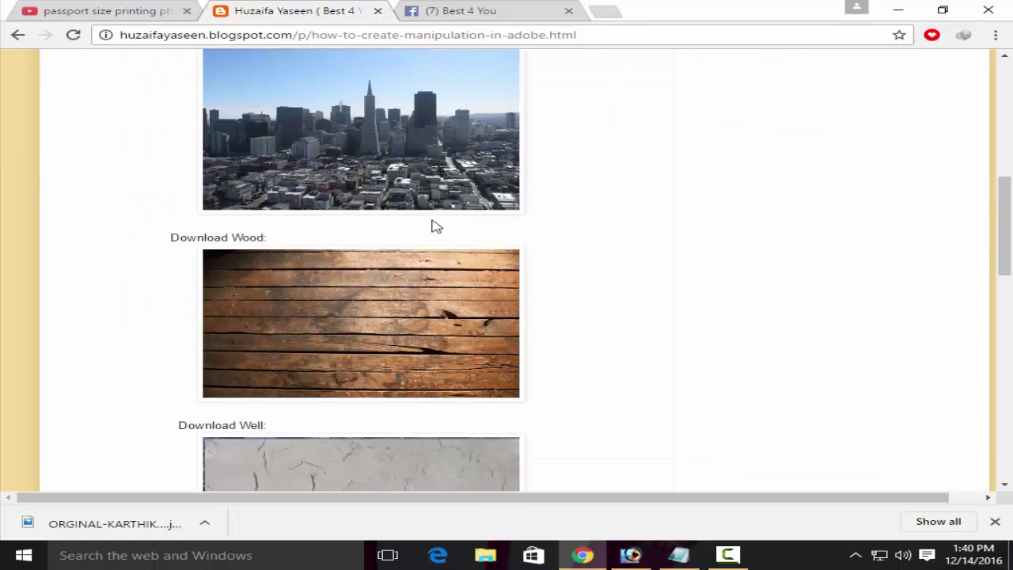
pyautogui.scroll(2, 420, 220)
# Enlarge the city background again, then return to the Photoshop photo of the man
pyautogui.click(412, 218)
pyautogui.rightClick(386, 217)
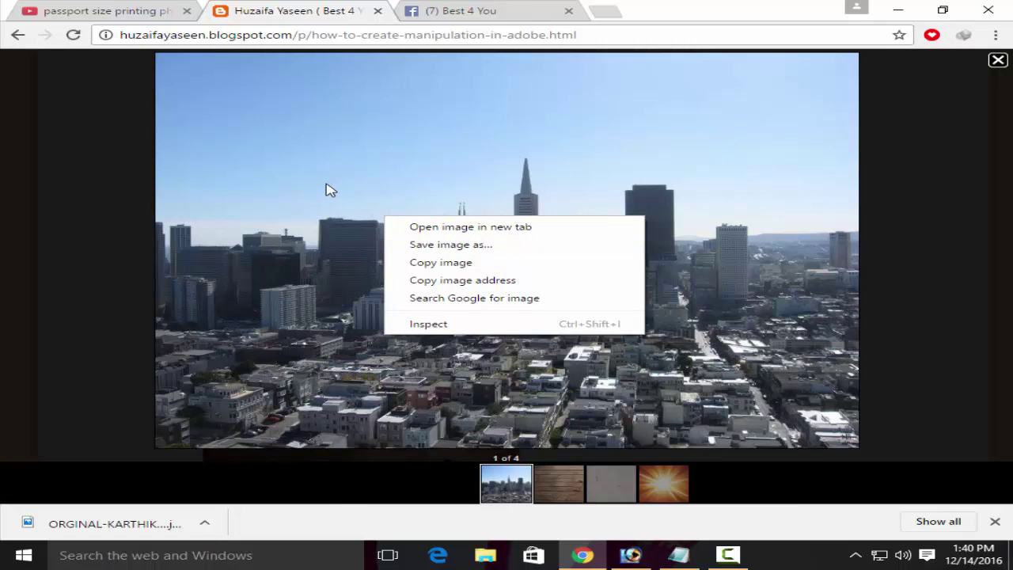
pyautogui.click(459, 8)
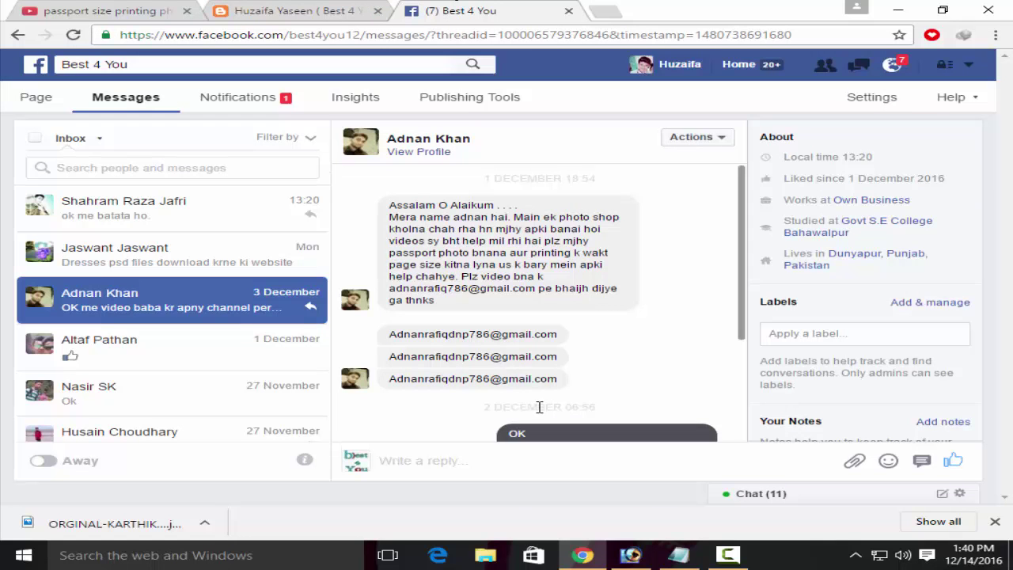
pyautogui.click(610, 548)
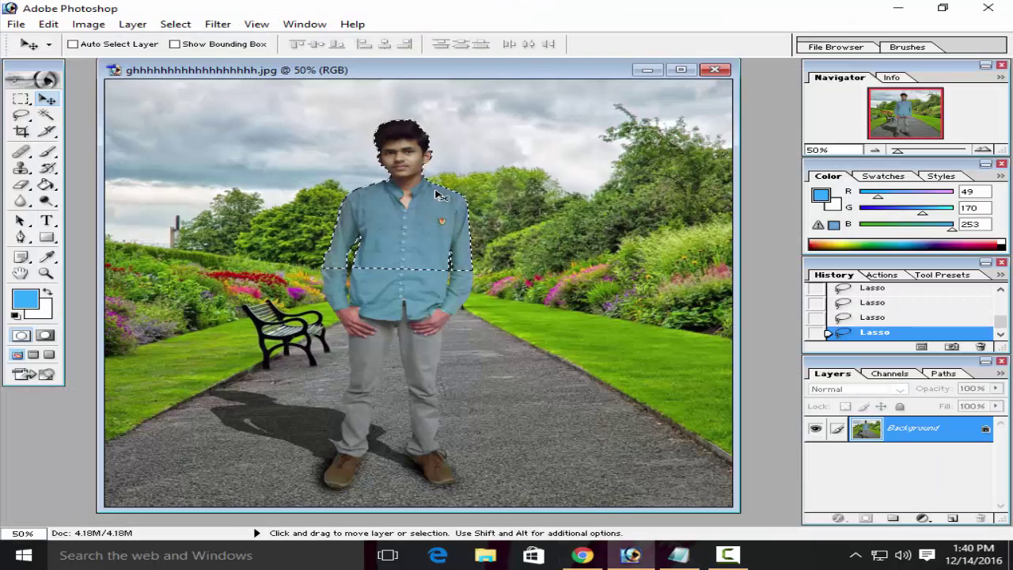
pyautogui.hotkey('ctrl', '+')
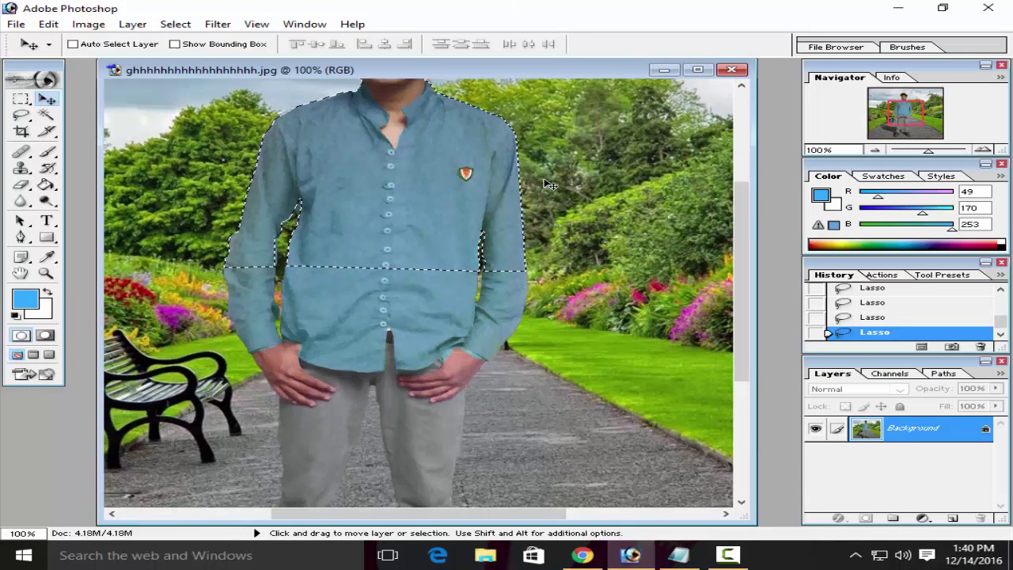
pyautogui.scroll(3, 550, 184)
pyautogui.scroll(3, 550, 183)
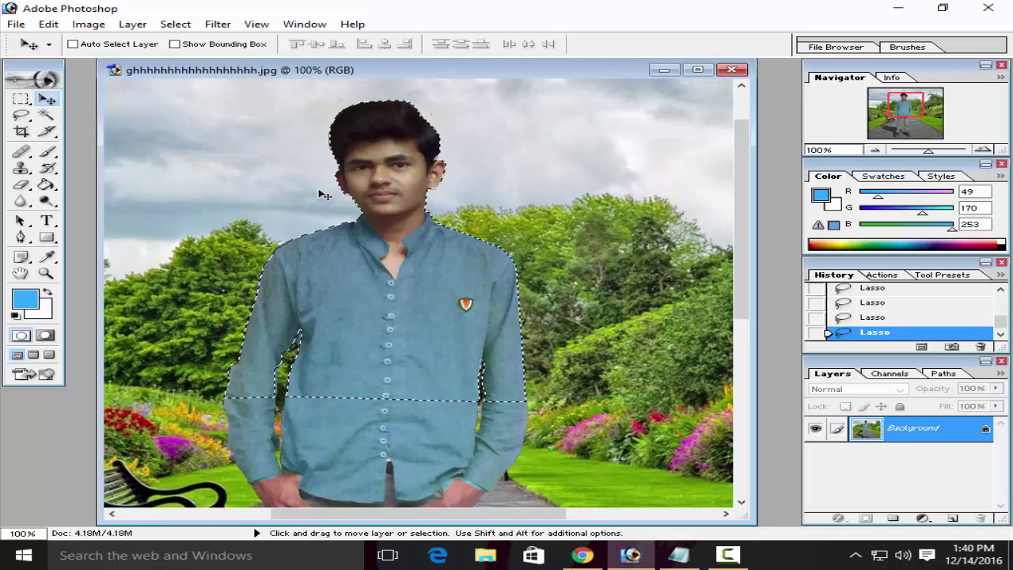
pyautogui.hotkey('ctrl', '-')
pyautogui.hotkey('ctrl', '-')
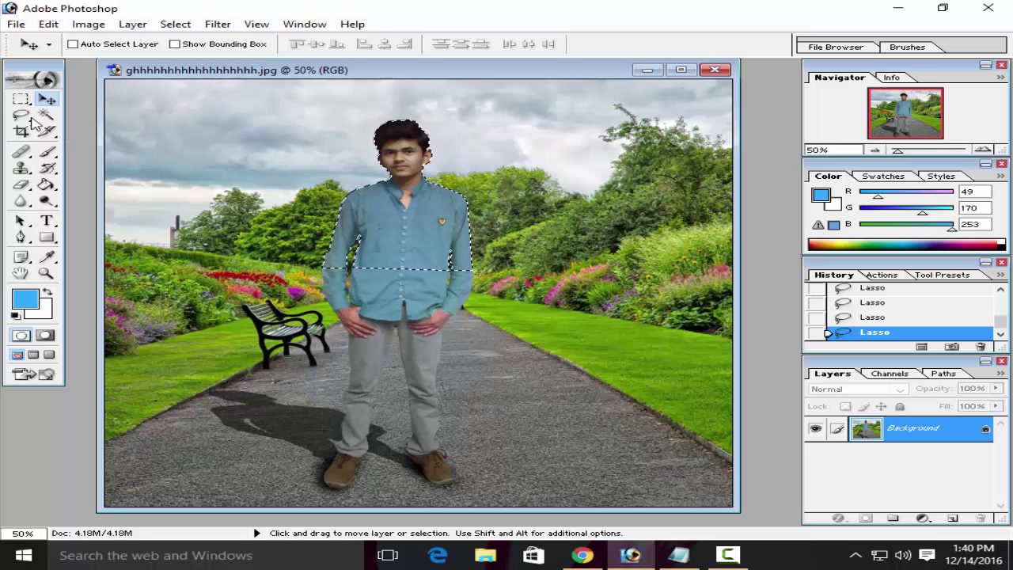
# Invert the selection around the man so it covers the park background
pyautogui.click(22, 116)
pyautogui.rightClick(202, 136)
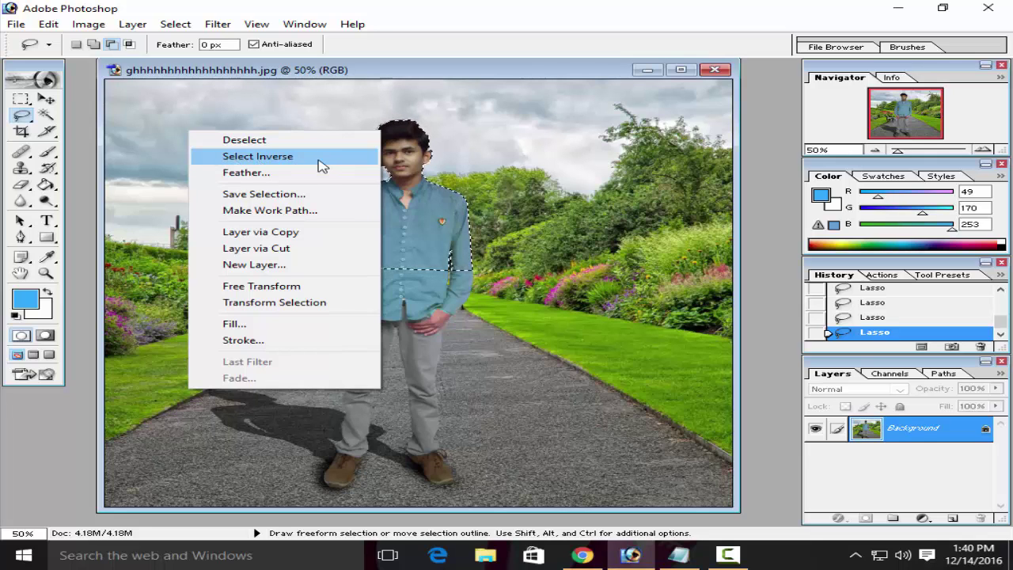
pyautogui.click(150, 166)
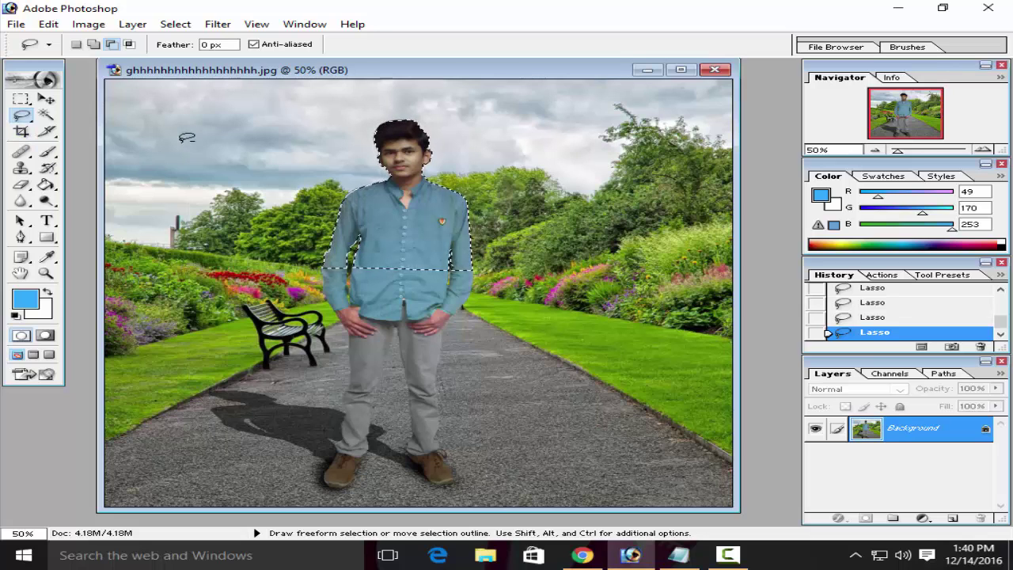
pyautogui.rightClick(22, 114)
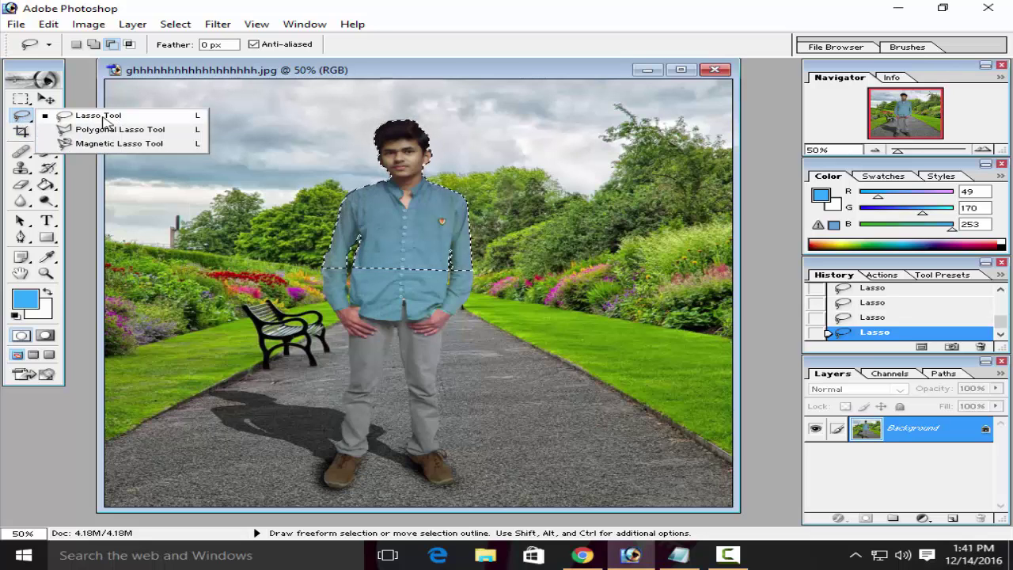
pyautogui.click(79, 118)
pyautogui.rightClick(209, 133)
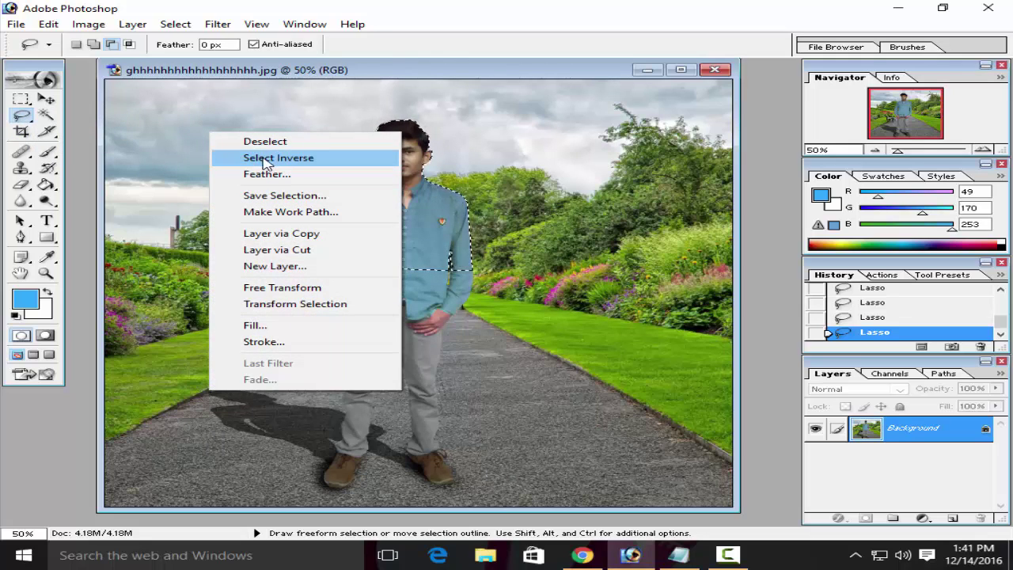
pyautogui.click(244, 157)
# Erase the whole background to white with a 917 px eraser
pyautogui.press('g')
pyautogui.click(194, 276)
pyautogui.press('e')
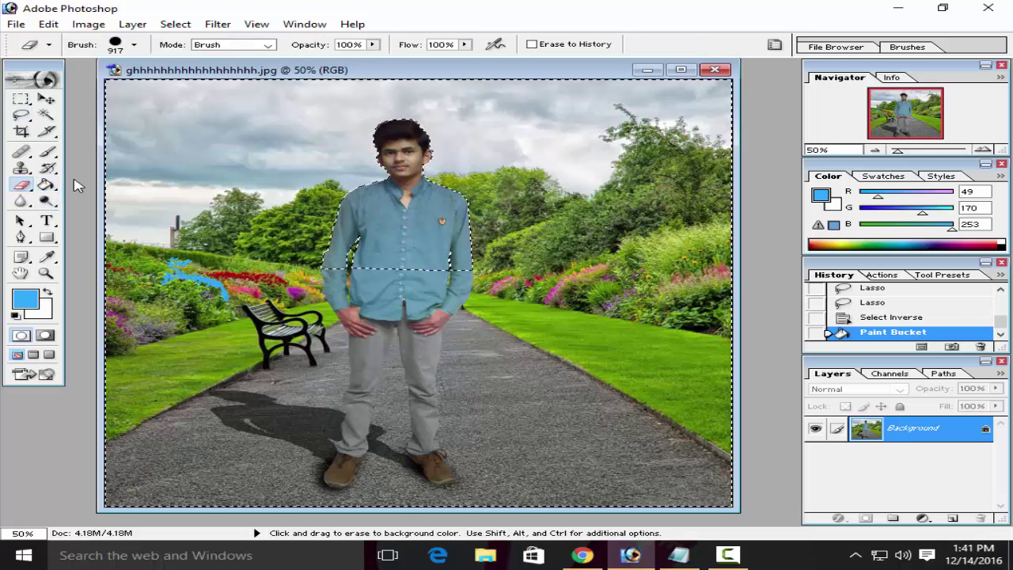
pyautogui.click(215, 136)
pyautogui.rightClick(297, 237)
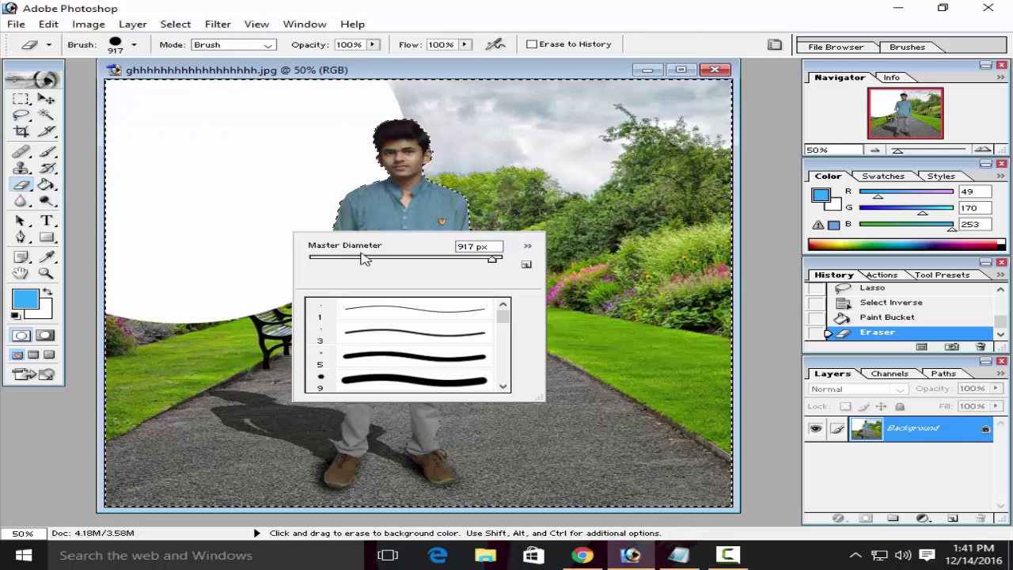
pyautogui.moveTo(269, 182)
pyautogui.mouseDown()
pyautogui.moveTo(599, 169)
pyautogui.moveTo(610, 429)
pyautogui.moveTo(202, 336)
pyautogui.moveTo(376, 0)
pyautogui.mouseUp()
# Paint-bucket the white background blue, deselect with Ctrl+D, and zoom to 100%
pyautogui.click(46, 184)
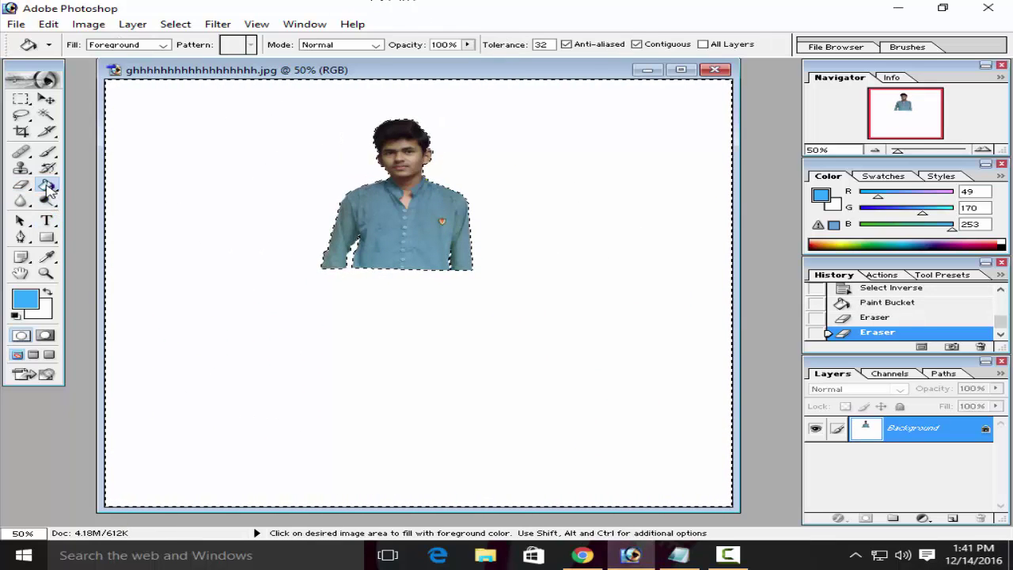
pyautogui.click(171, 182)
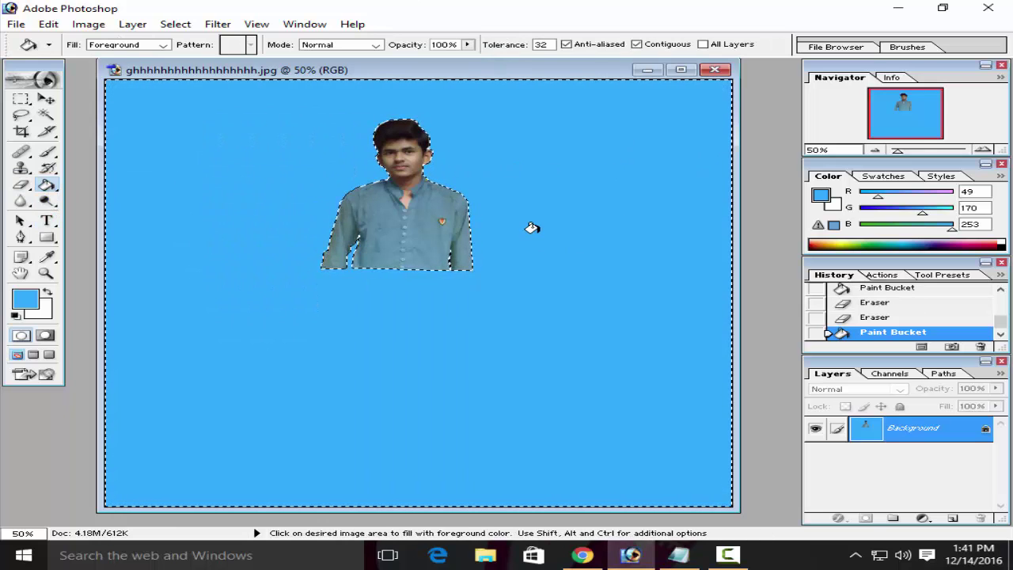
pyautogui.press('ctrl')
pyautogui.hotkey('ctrl', 'd')
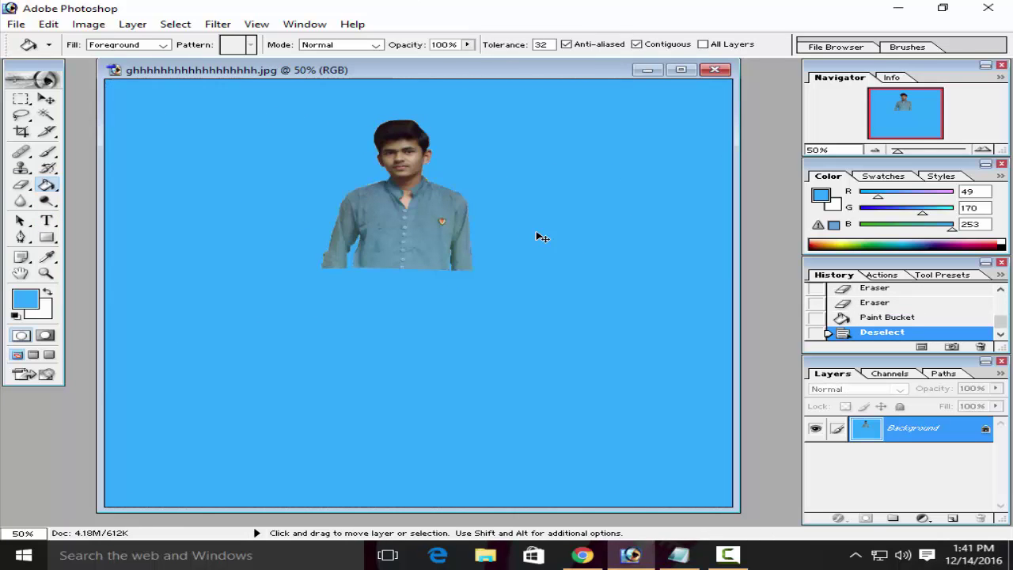
pyautogui.keyDown('ctrl'); pyautogui.keyDown('space'); pyautogui.click(542, 237); pyautogui.keyUp('space'); pyautogui.keyUp('ctrl')
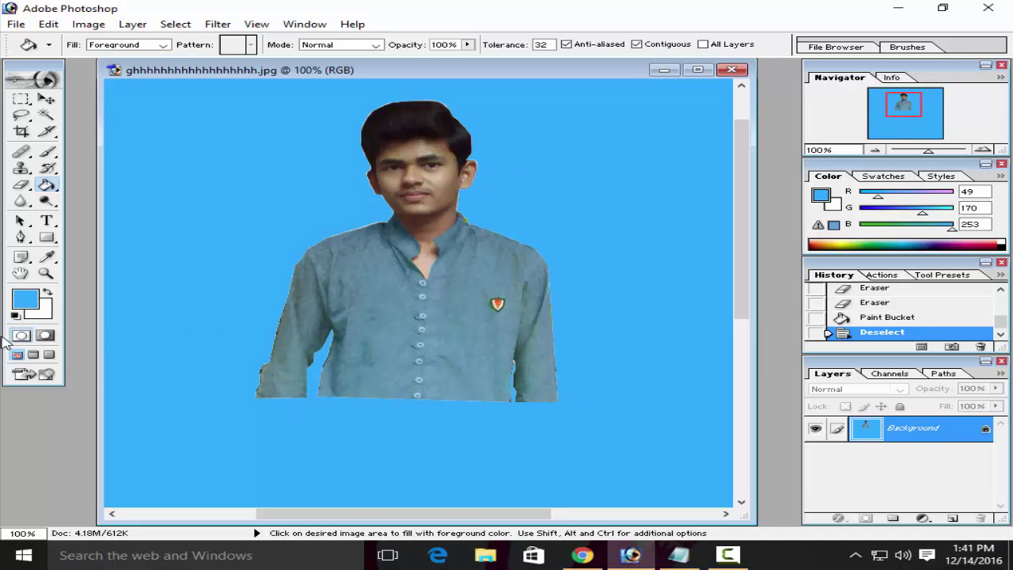
# Set the foreground colour to light blue #31aafd
pyautogui.click(23, 304)
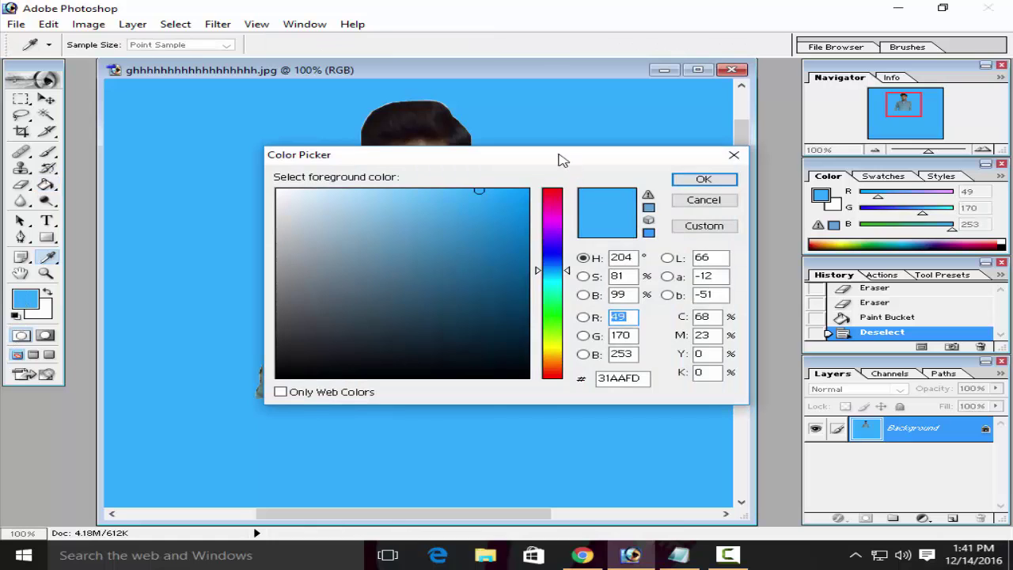
pyautogui.moveTo(561, 158)
pyautogui.mouseDown()
pyautogui.moveTo(515, 174)
pyautogui.moveTo(485, 125)
pyautogui.mouseUp()
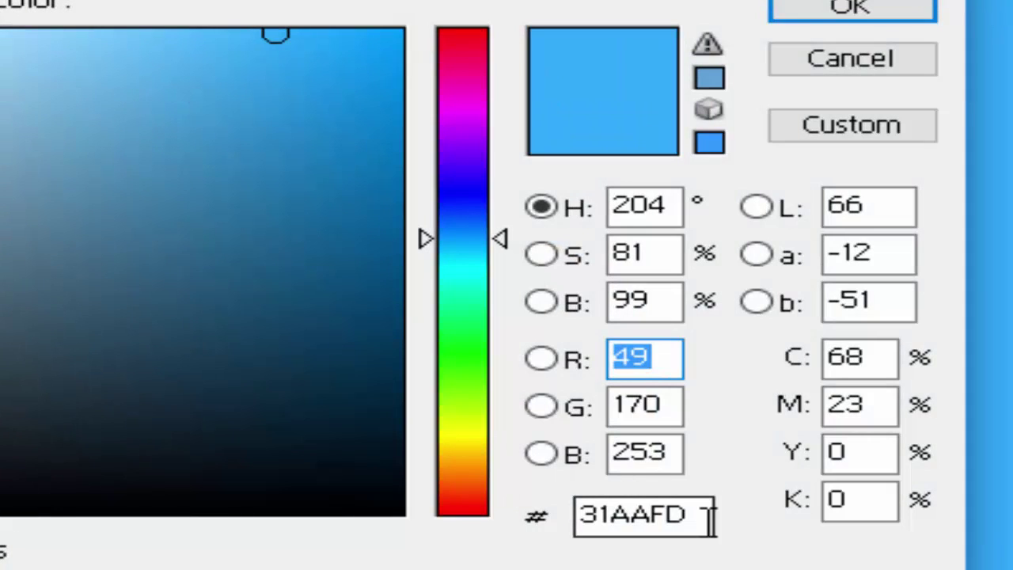
pyautogui.moveTo(702, 514); pyautogui.dragTo(560, 519)
pyautogui.press('BackSpace')
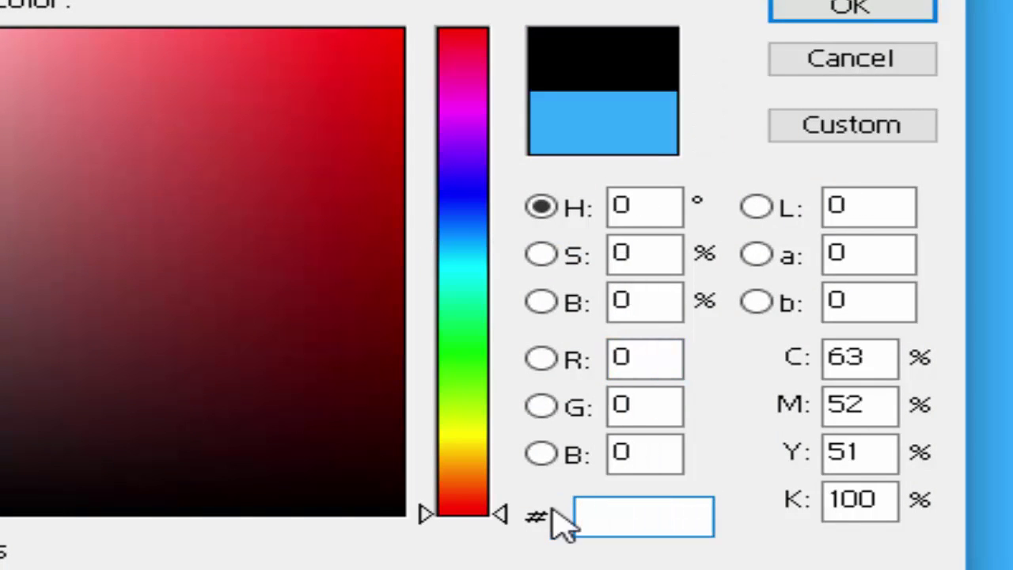
pyautogui.write('31')
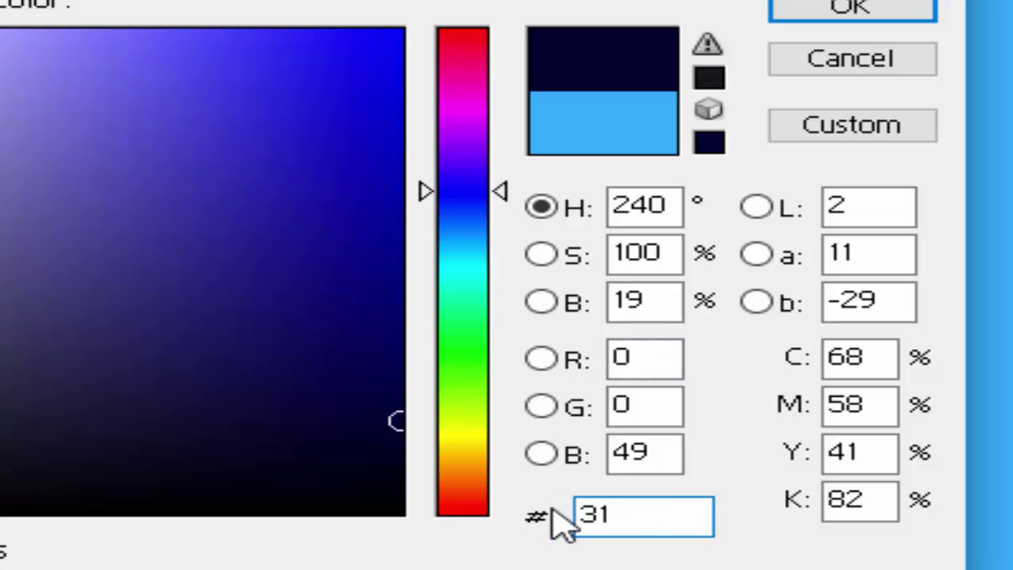
pyautogui.write('aaf')
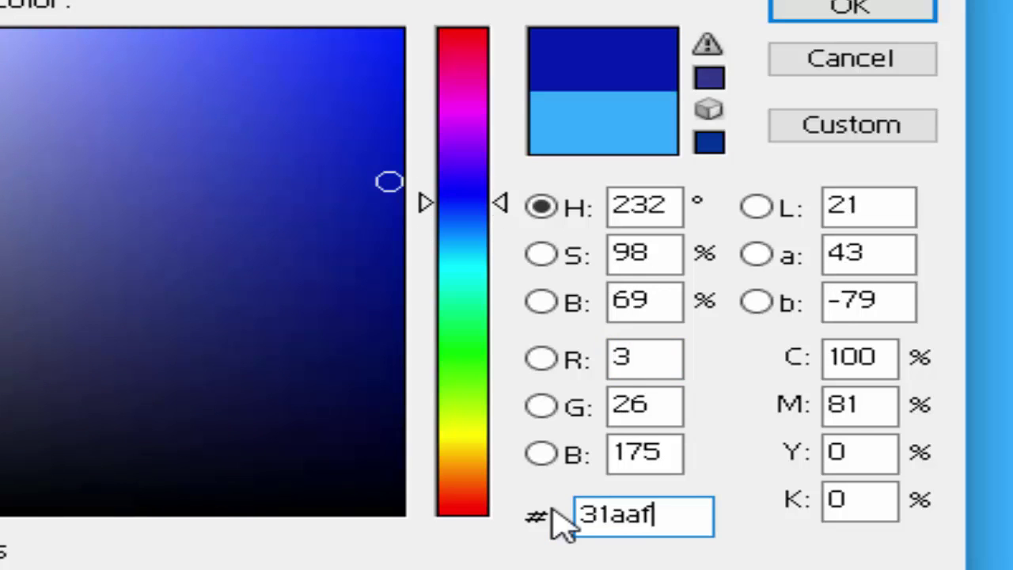
pyautogui.write('d')
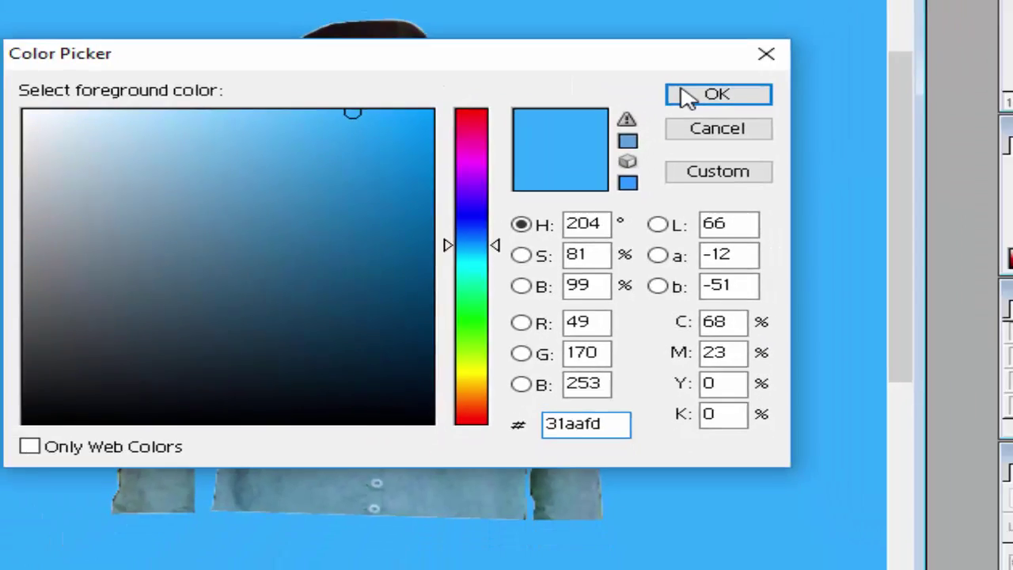
pyautogui.click(684, 95)
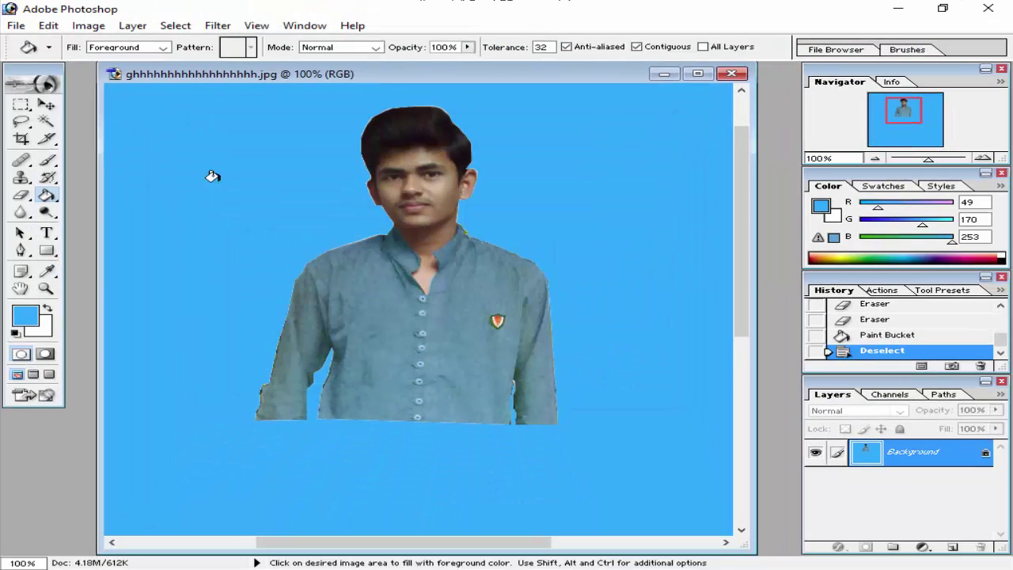
# Fill the leftover white gaps around the figure with #31aafd and check the edges
pyautogui.click(340, 215)
pyautogui.click(303, 220)
pyautogui.click(303, 220)
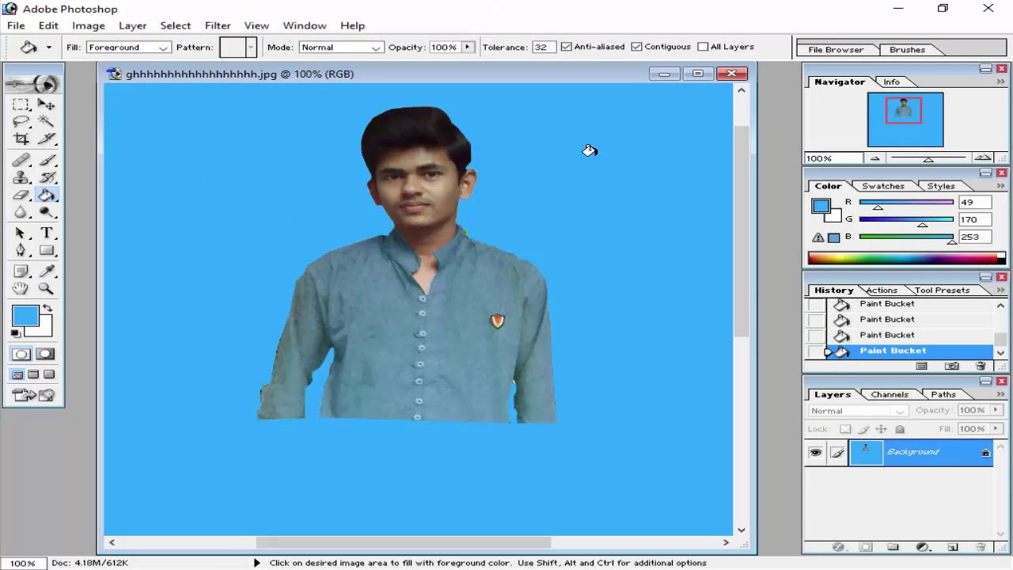
pyautogui.hotkey('ctrl', '+')
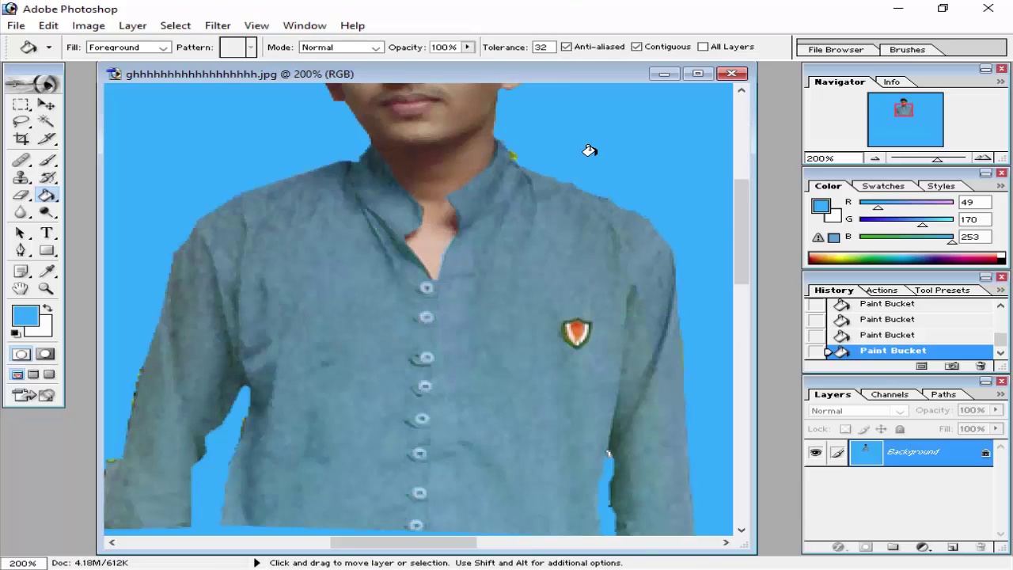
pyautogui.hotkey('ctrl', '-')
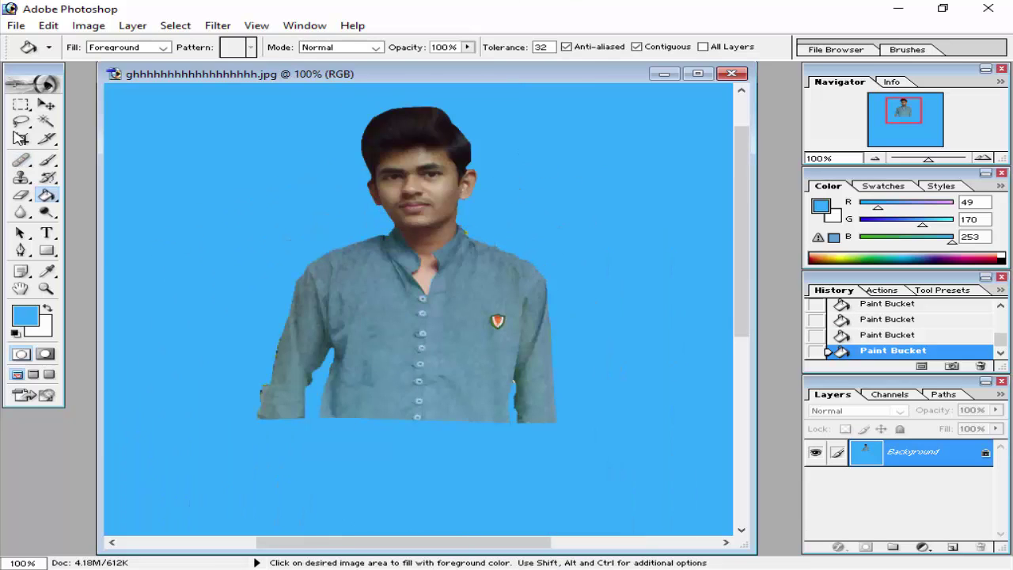
pyautogui.click(21, 140)
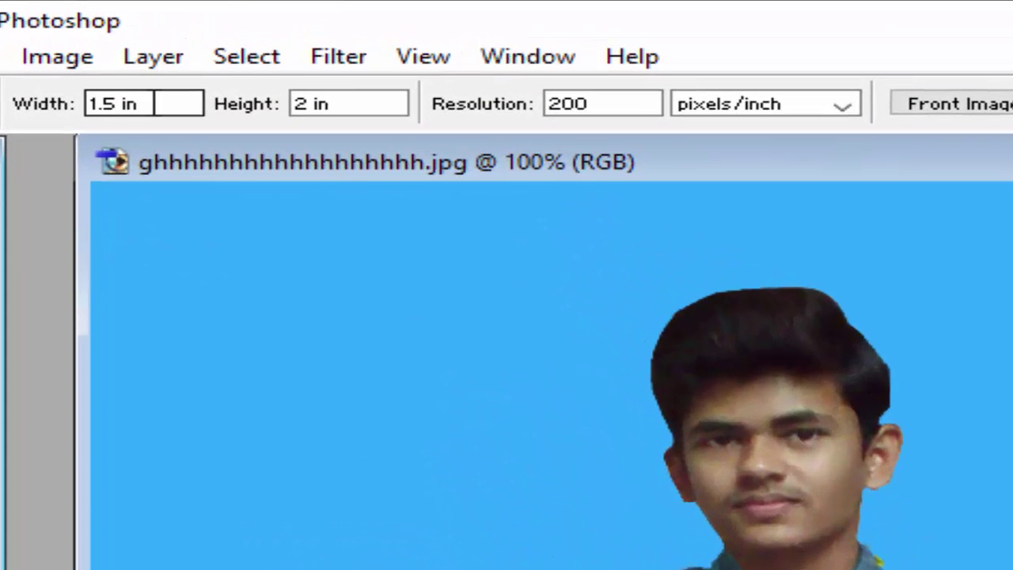
# Set the crop size to 1.5 in × 2 in at 200 pixels/inch, cancelling a trial frame
pyautogui.moveTo(154, 103); pyautogui.dragTo(91, 102)
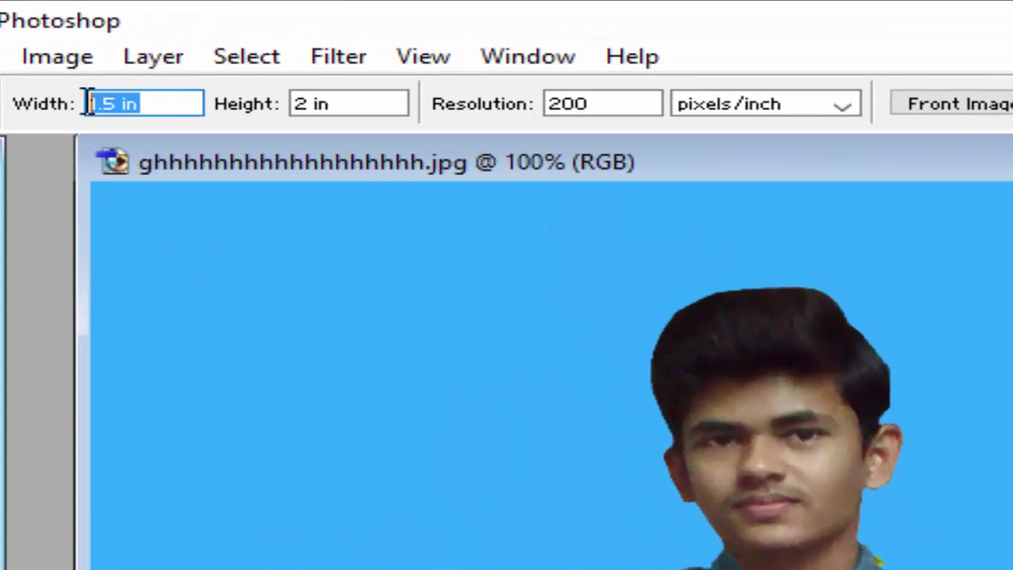
pyautogui.click(163, 100)
pyautogui.moveTo(163, 100); pyautogui.dragTo(41, 102)
pyautogui.click(167, 99)
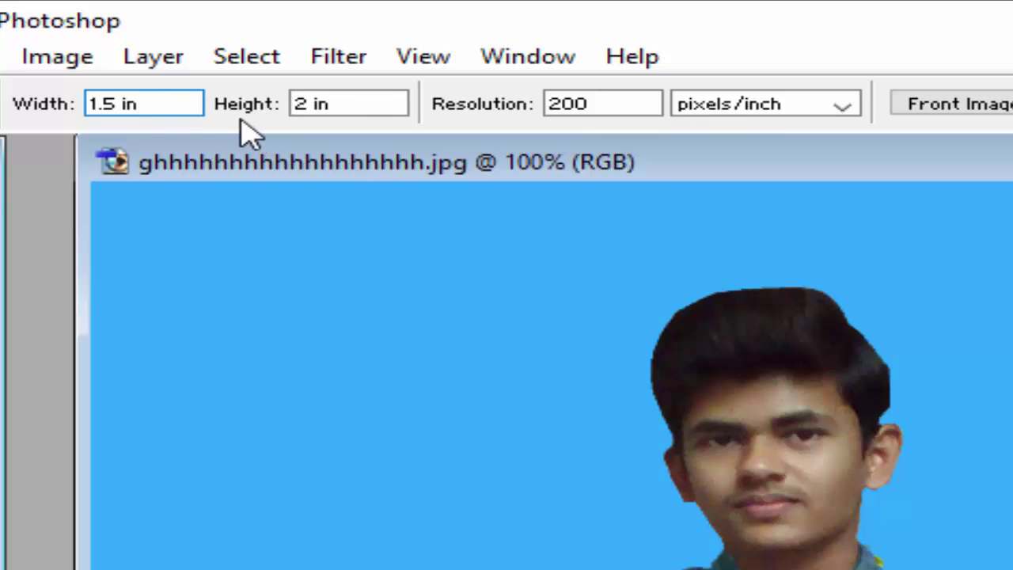
pyautogui.click(301, 104)
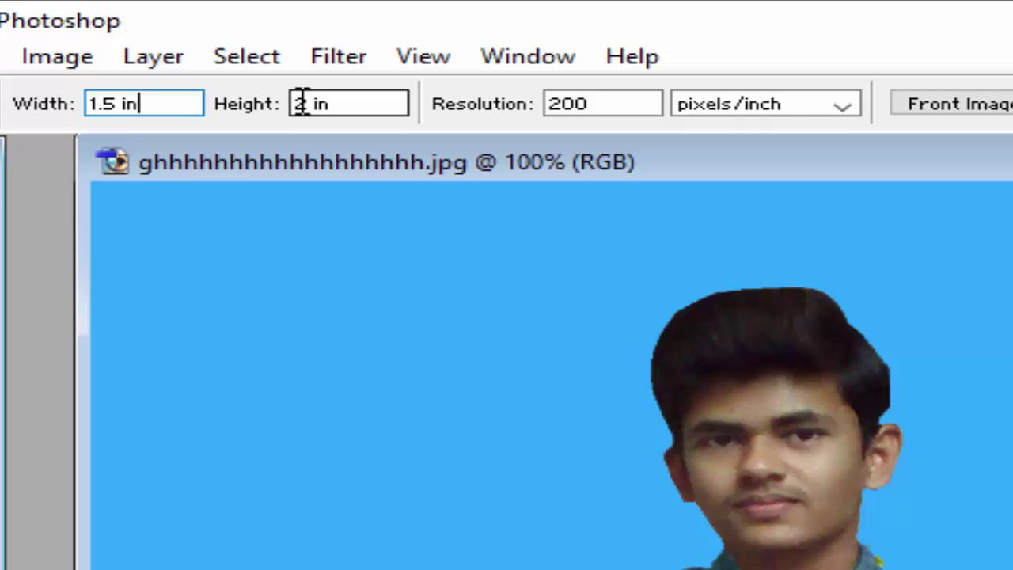
pyautogui.click(583, 104)
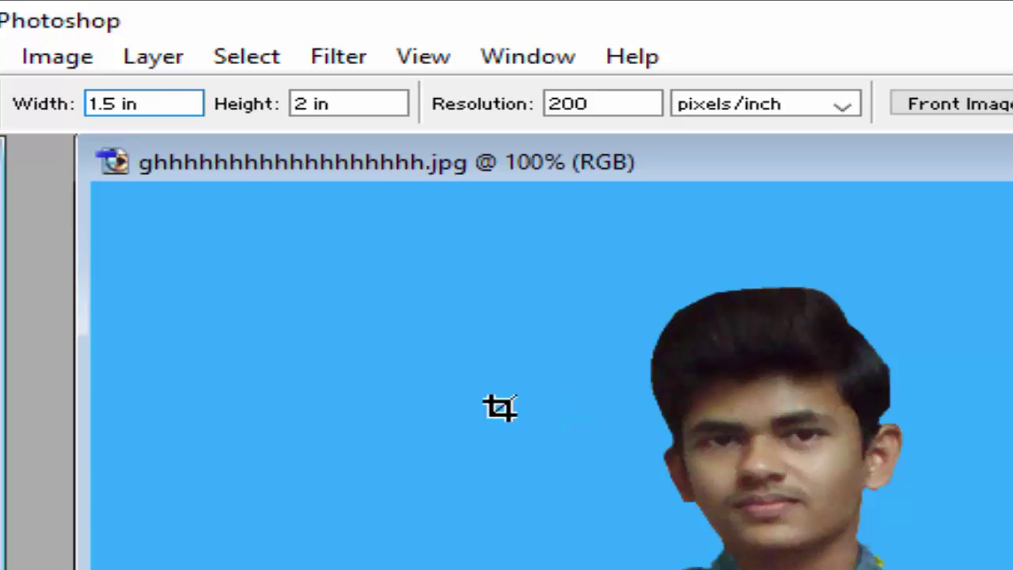
pyautogui.moveTo(478, 313); pyautogui.dragTo(815, 472)
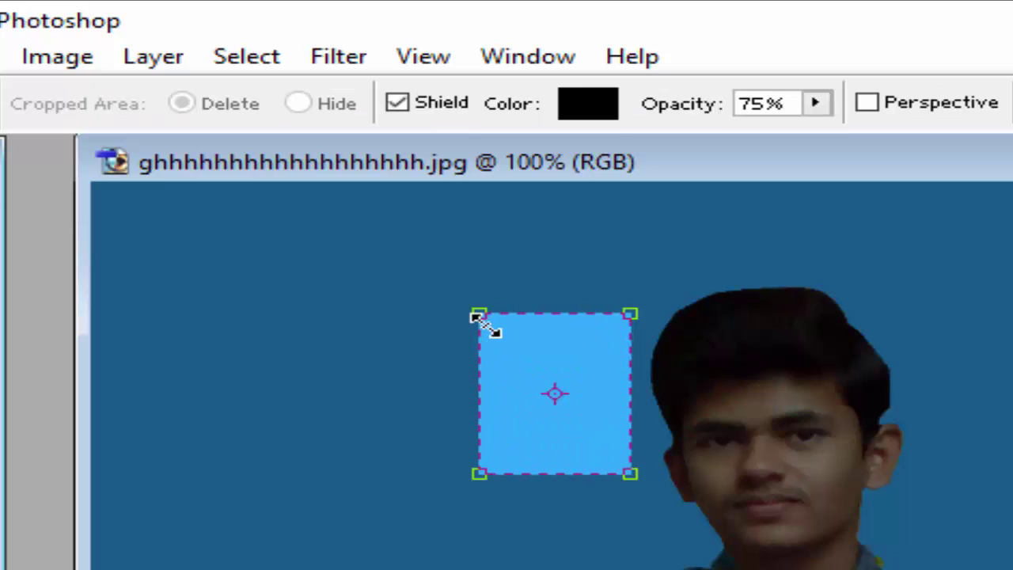
pyautogui.press('Escape')
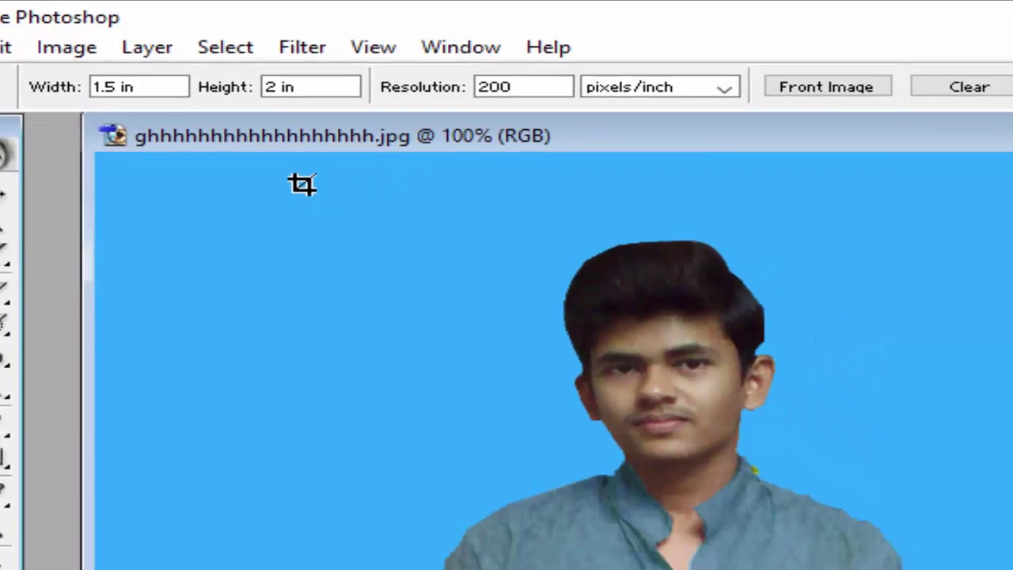
# Fit the 1.5 × 2 in crop box around the man's head and shoulders and commit it
pyautogui.moveTo(216, 100); pyautogui.dragTo(656, 465)
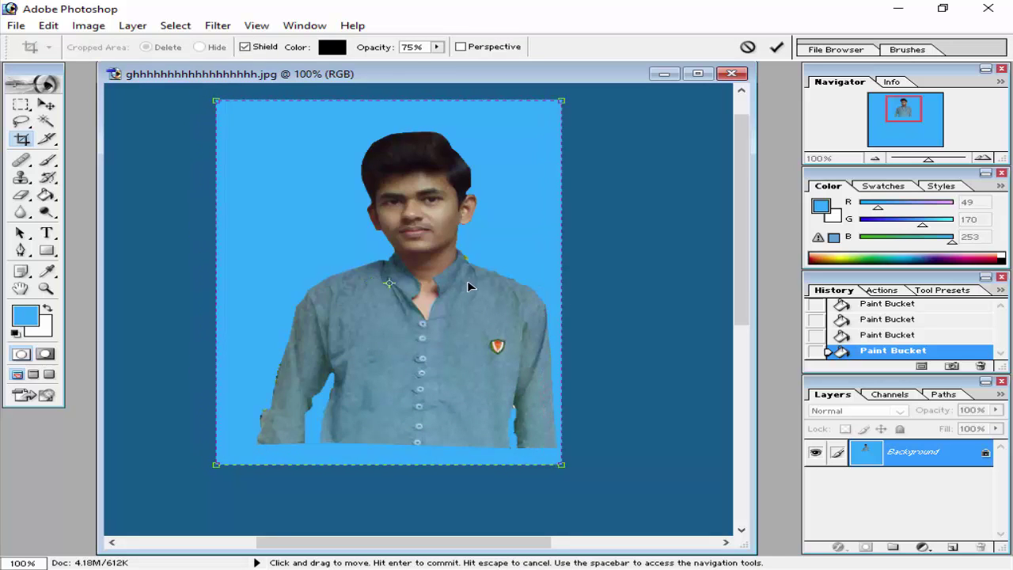
pyautogui.moveTo(470, 287); pyautogui.dragTo(489, 289)
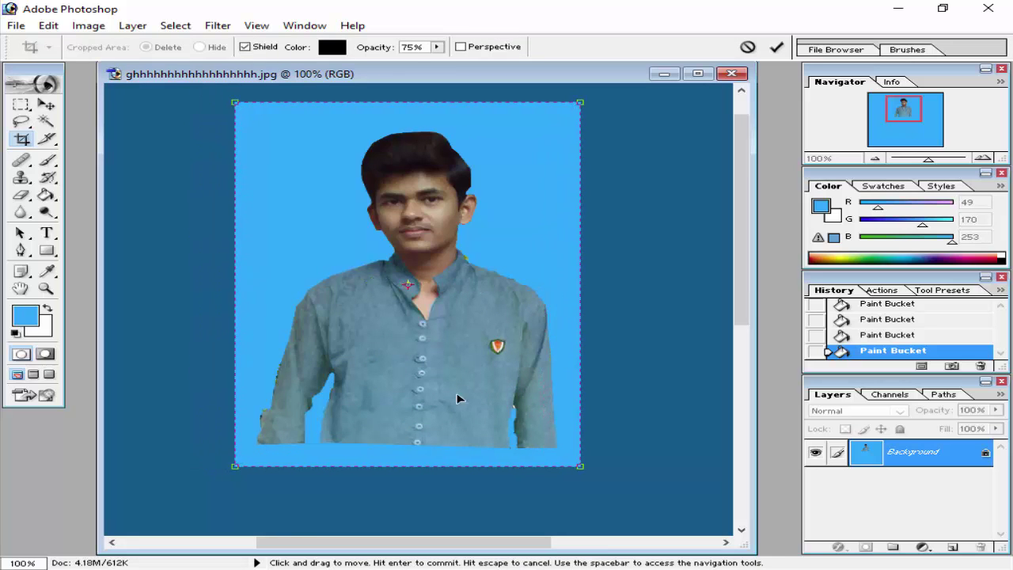
pyautogui.moveTo(235, 466); pyautogui.dragTo(254, 446)
pyautogui.moveTo(442, 382); pyautogui.dragTo(430, 380)
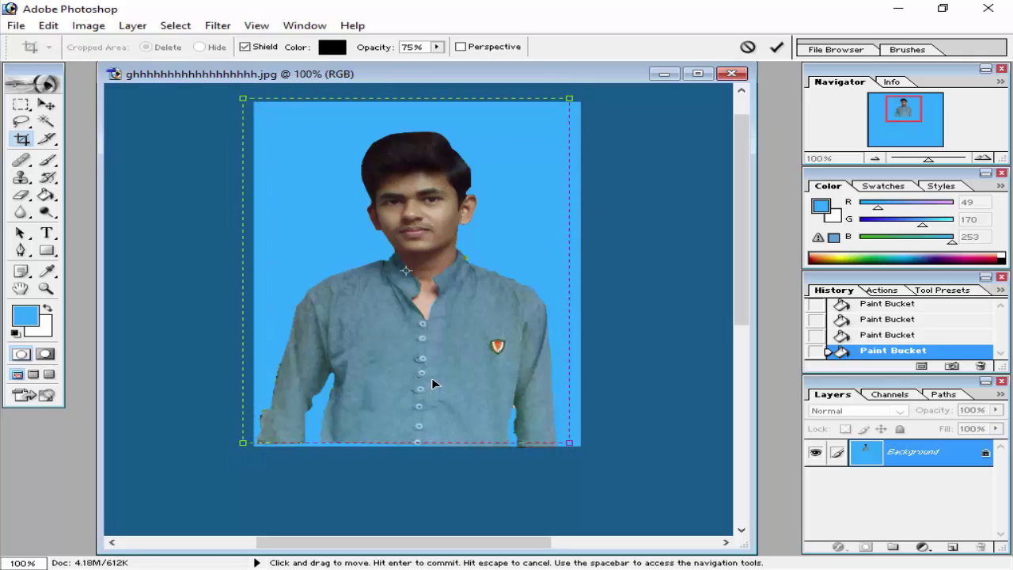
pyautogui.moveTo(243, 443); pyautogui.dragTo(257, 427)
pyautogui.moveTo(406, 355); pyautogui.dragTo(411, 367)
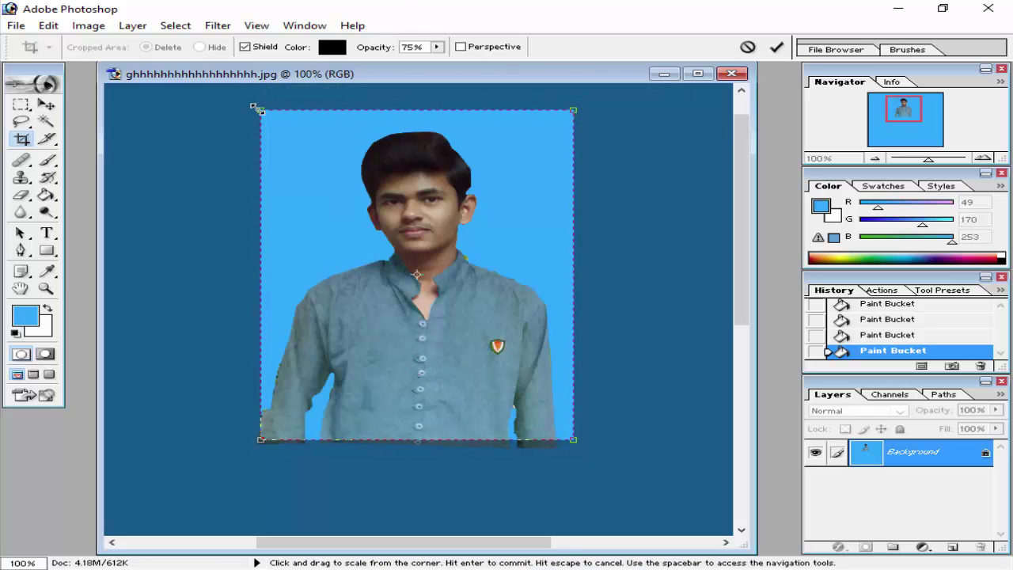
pyautogui.moveTo(259, 113); pyautogui.dragTo(261, 117)
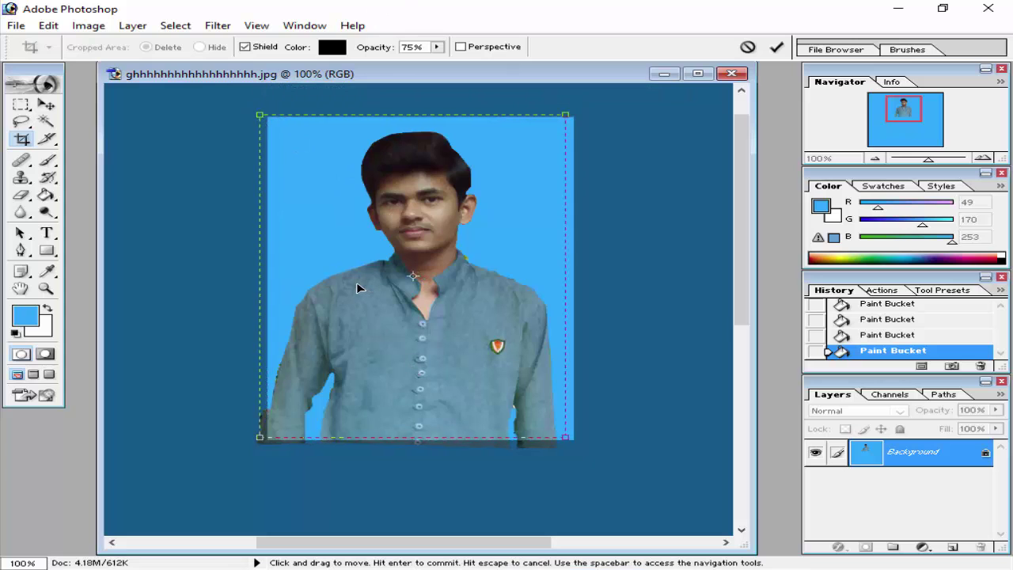
pyautogui.moveTo(355, 281); pyautogui.dragTo(347, 277)
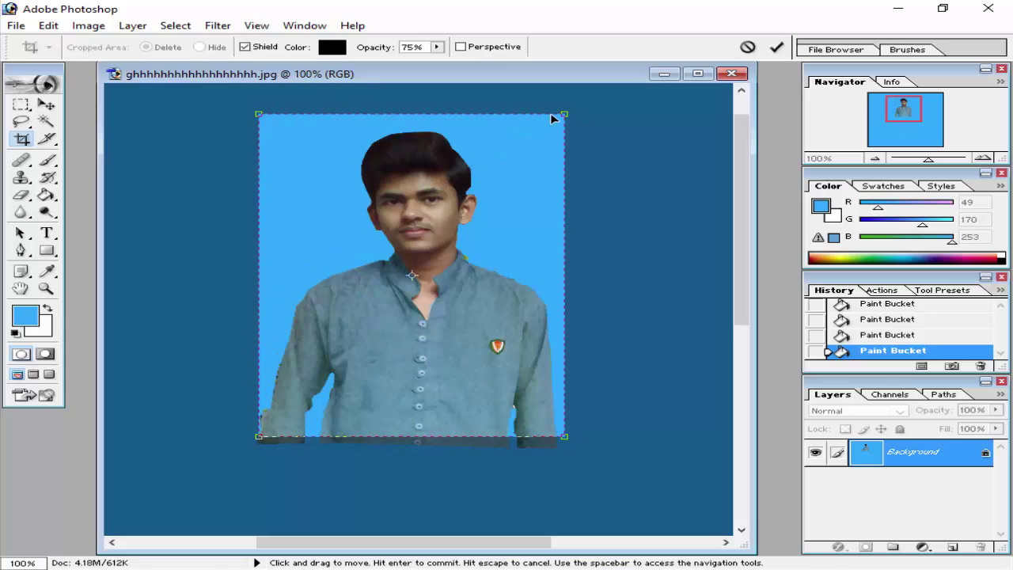
pyautogui.moveTo(563, 113); pyautogui.dragTo(559, 118)
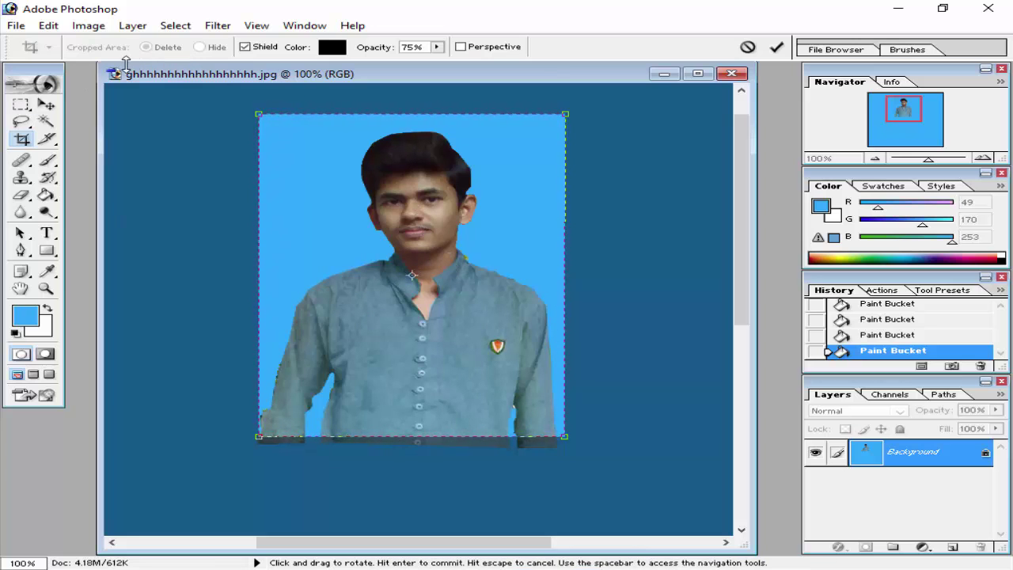
pyautogui.click(778, 49)
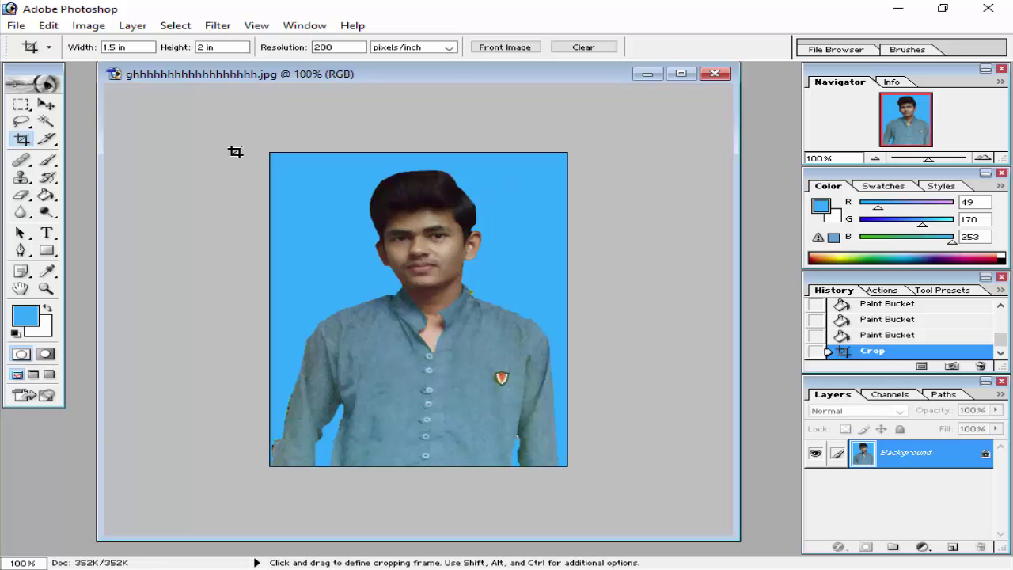
pyautogui.click(40, 113)
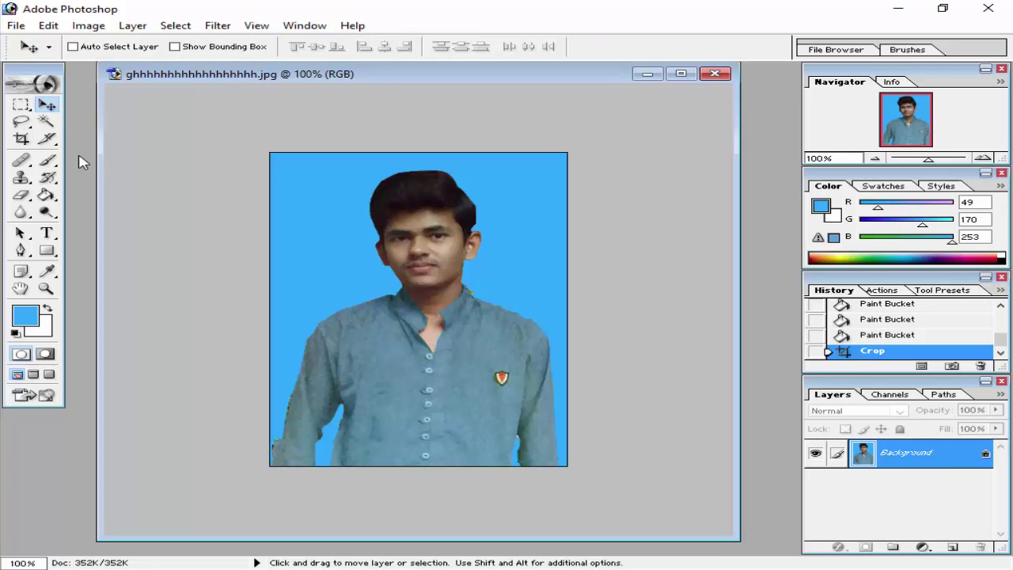
# Choose the Rectangular Marquee and select the whole canvas with Ctrl+A
pyautogui.click(17, 106)
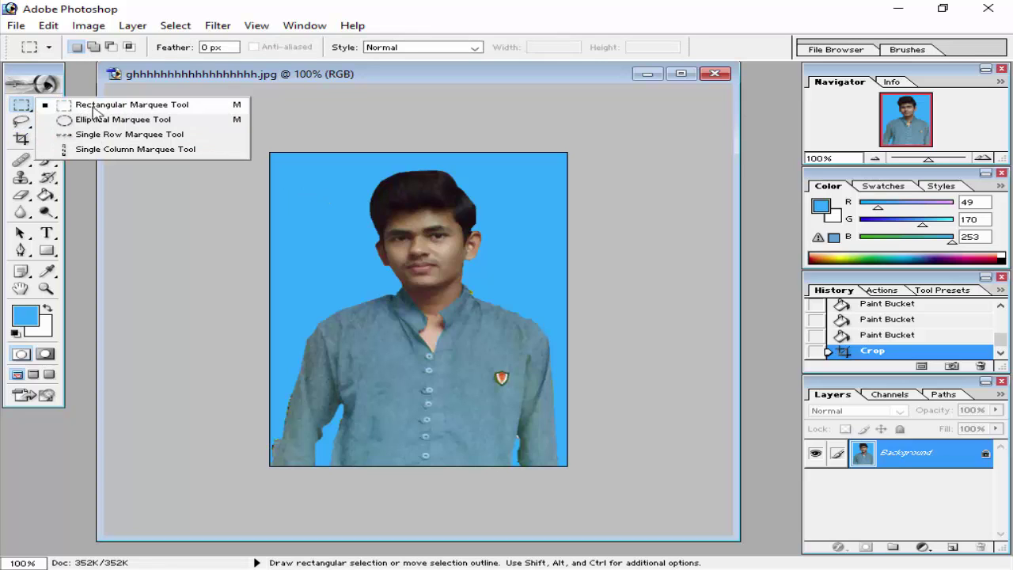
pyautogui.click(121, 104)
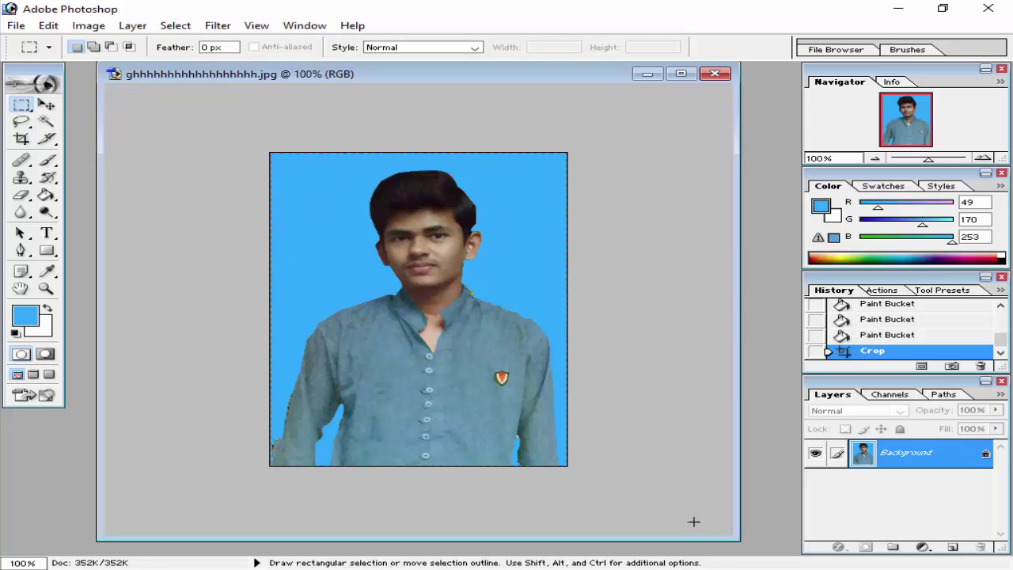
pyautogui.moveTo(693, 522); pyautogui.dragTo(265, 146)
pyautogui.click(350, 235)
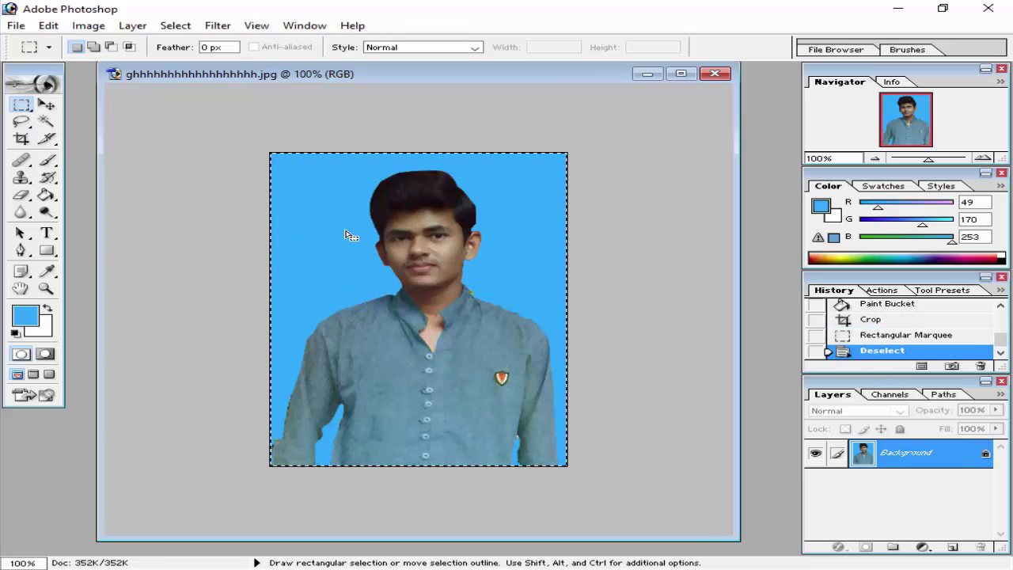
pyautogui.hotkey('ctrl', 'a')
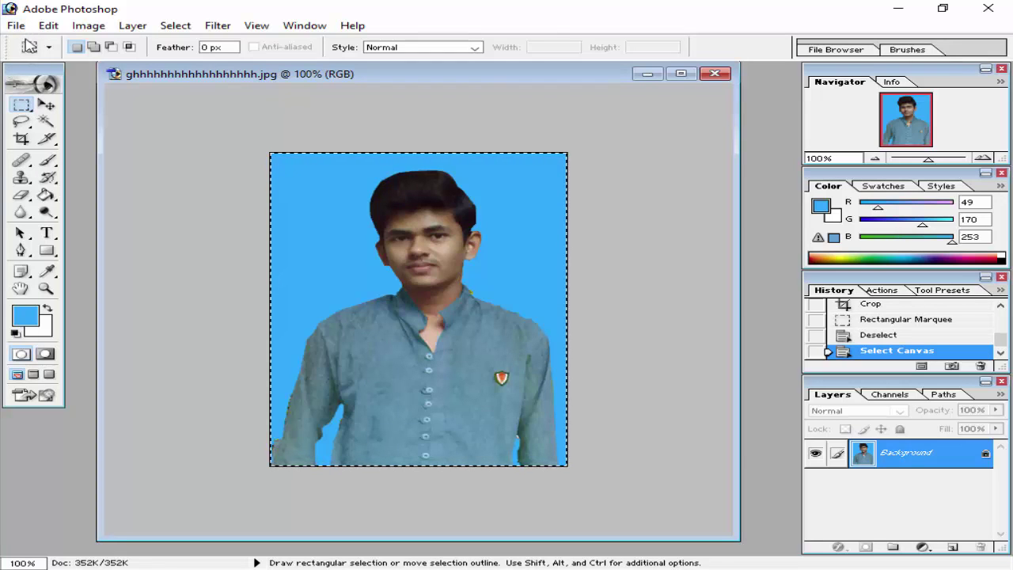
pyautogui.click(47, 27)
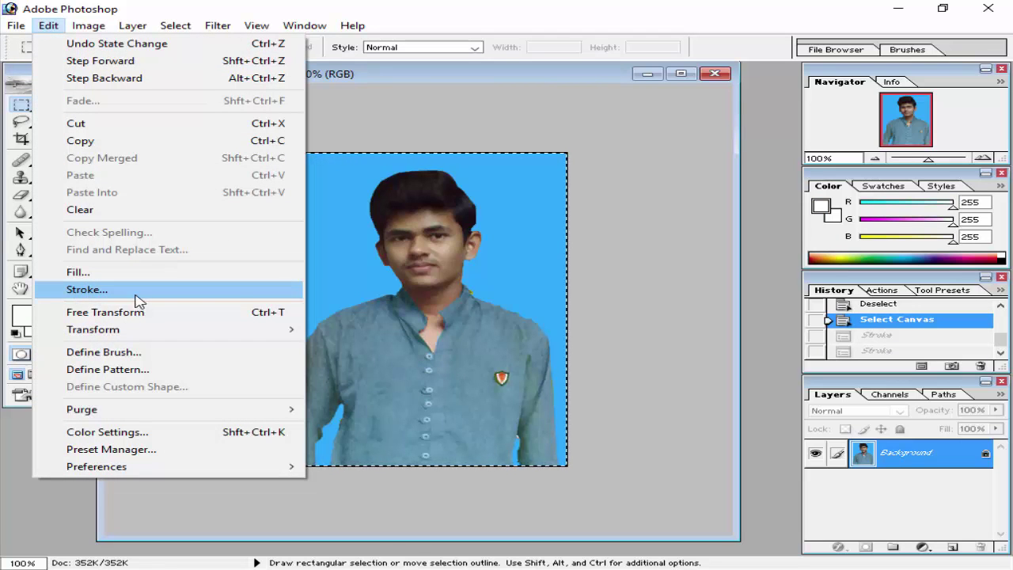
# Stroke the selection with a 10 px white border on the inside
pyautogui.click(233, 292)
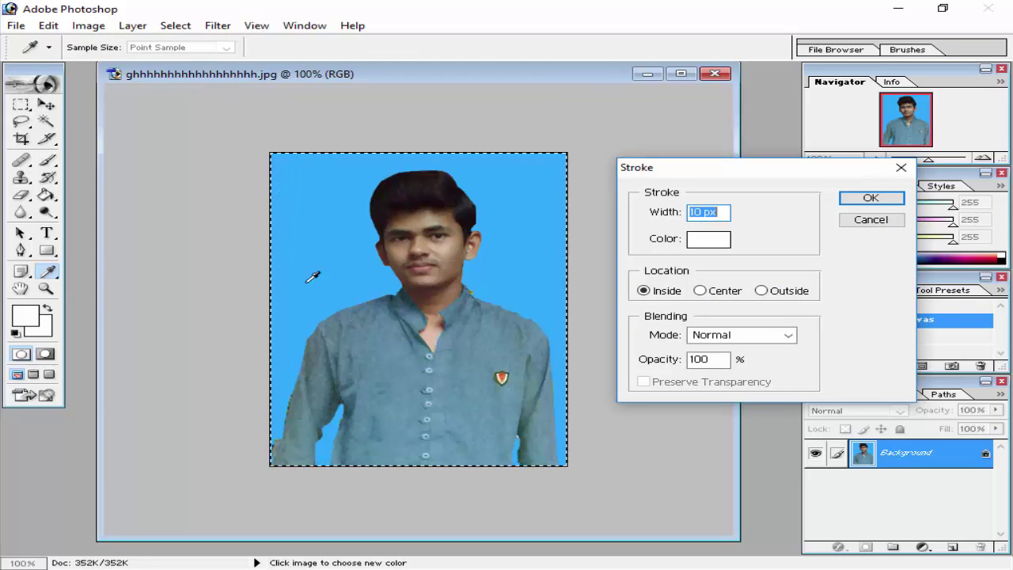
pyautogui.click(710, 211)
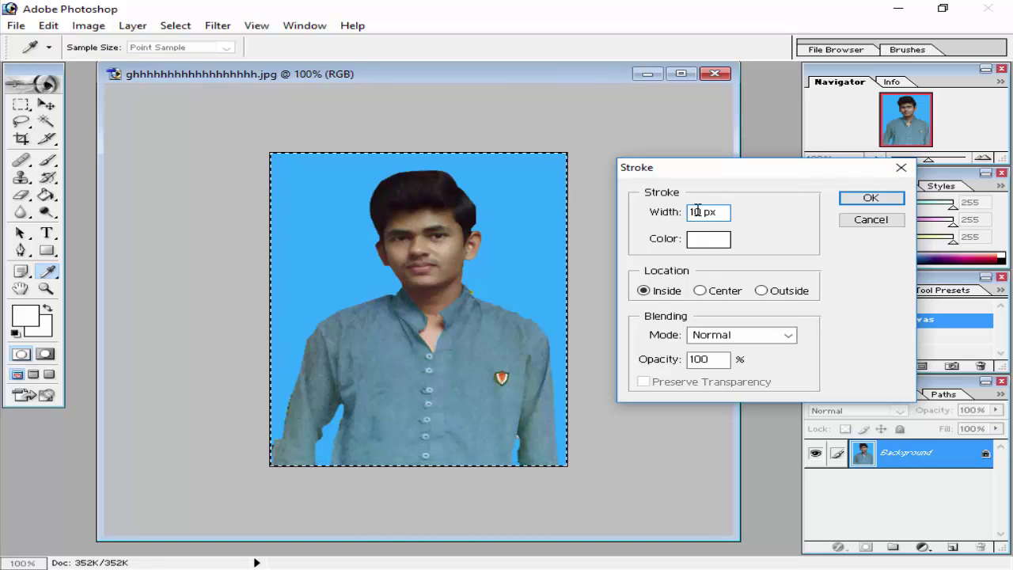
pyautogui.click(705, 240)
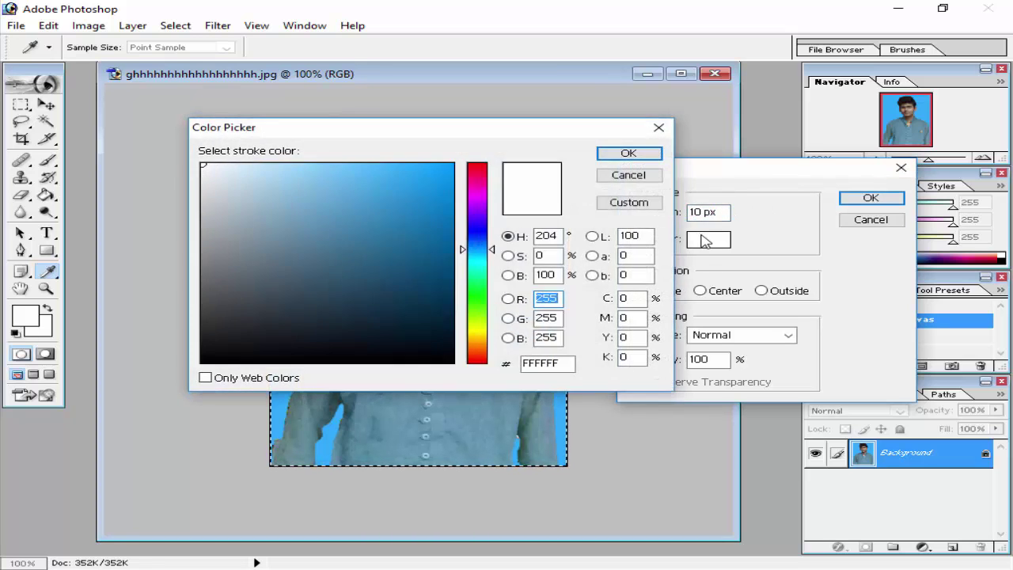
pyautogui.click(629, 154)
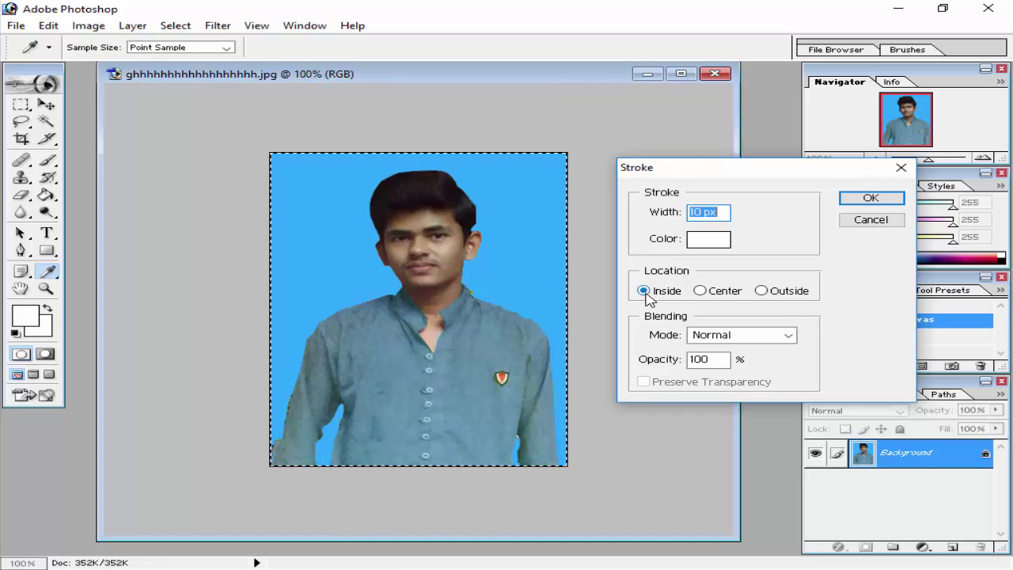
pyautogui.click(870, 198)
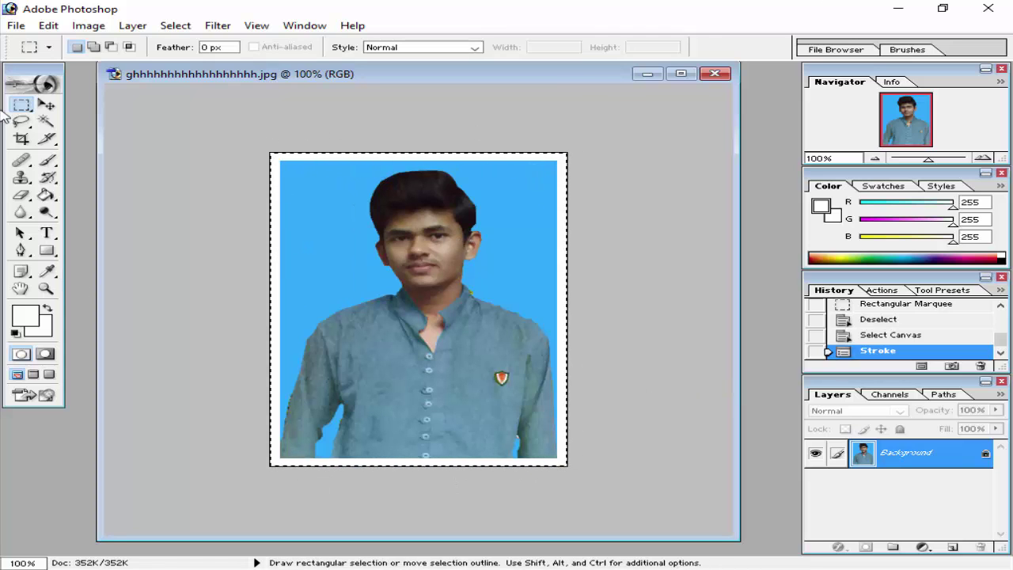
pyautogui.click(83, 28)
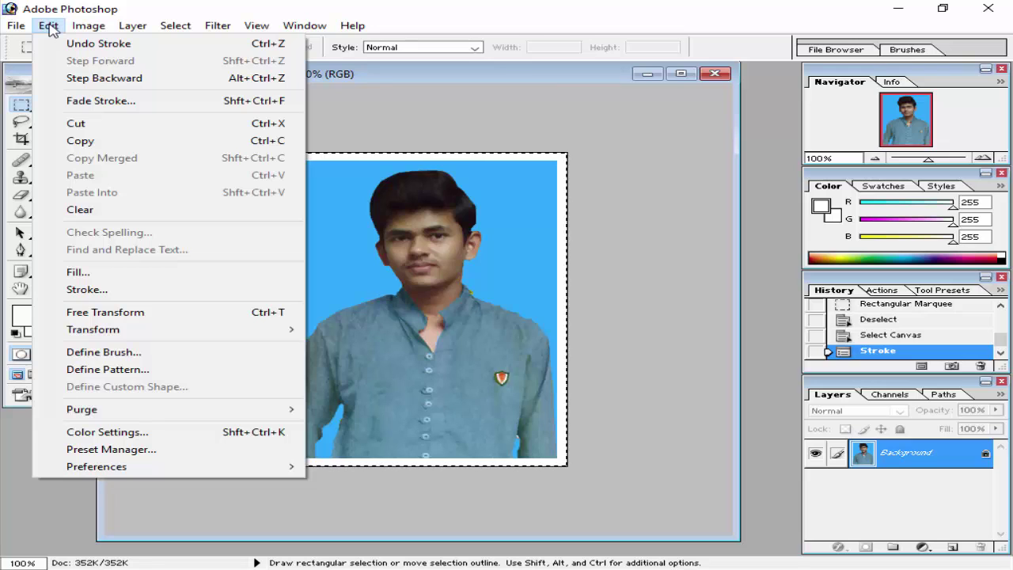
# Define the bordered photo as a pattern, renaming it with the person's name
pyautogui.click(49, 28)
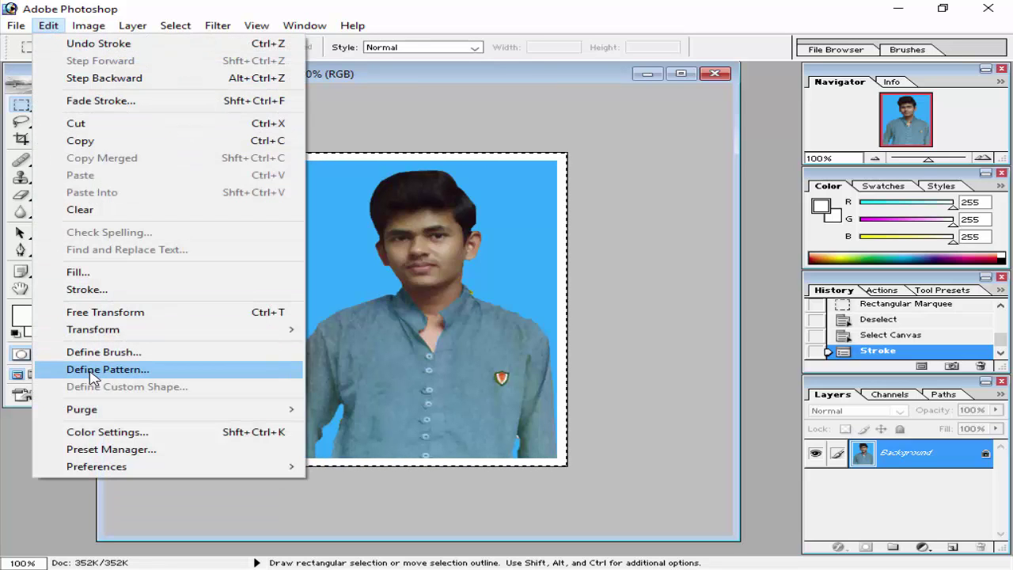
pyautogui.click(184, 369)
pyautogui.click(541, 300)
pyautogui.doubleClick(542, 301)
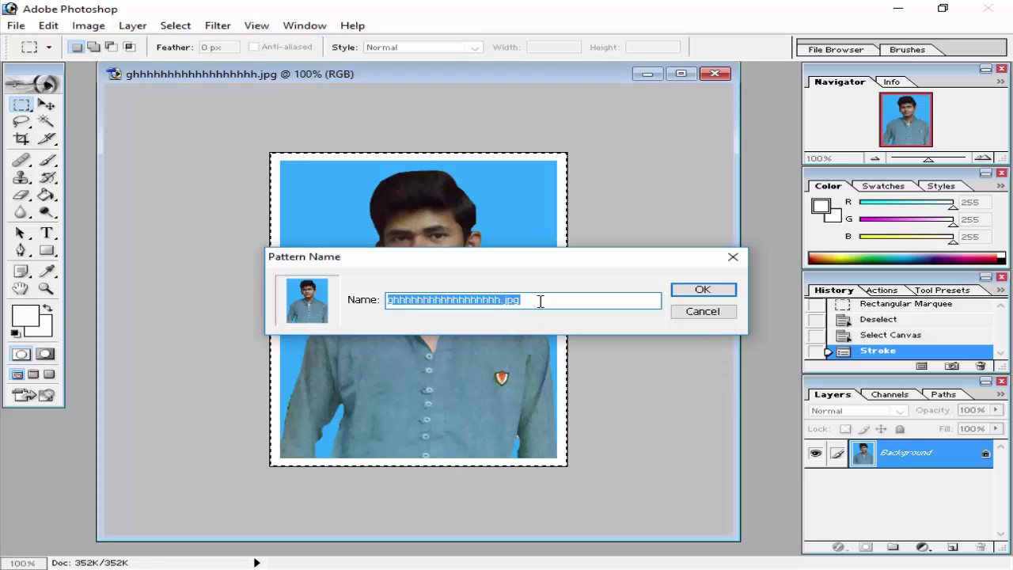
pyautogui.click(538, 300)
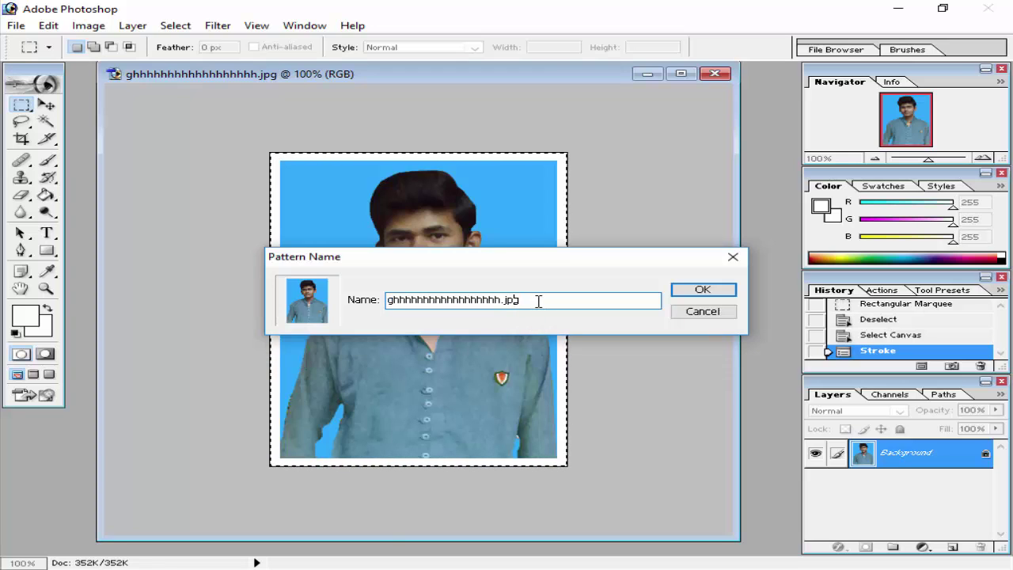
pyautogui.press('Left')
pyautogui.press('Left')
pyautogui.press('Left')
pyautogui.press('BackSpace')
pyautogui.press('BackSpace')
pyautogui.press('BackSpace')
pyautogui.press('BackSpace')
pyautogui.press('BackSpace')
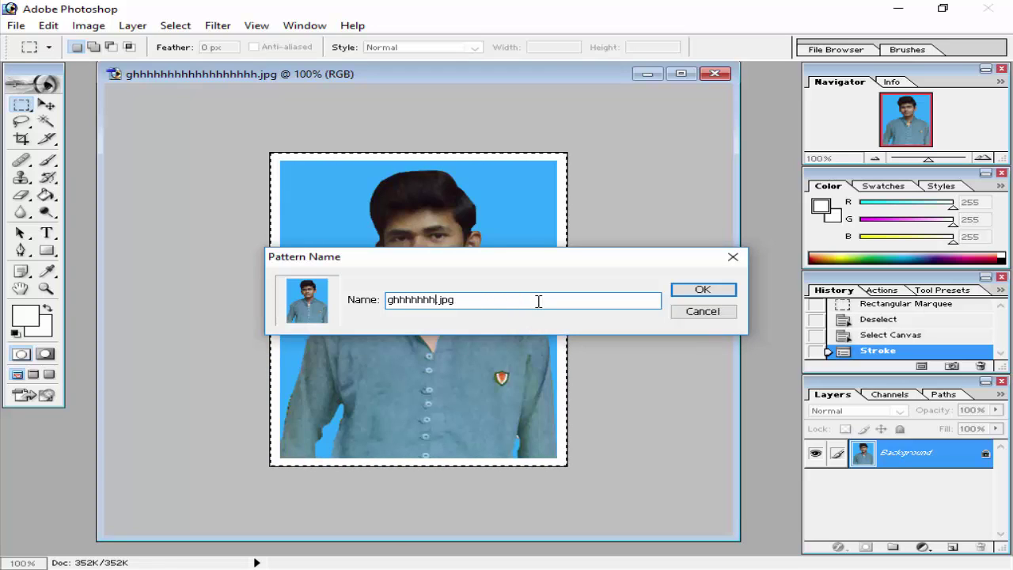
pyautogui.press('BackSpace')
pyautogui.press('BackSpace')
pyautogui.press('BackSpace')
pyautogui.write('uzaif')
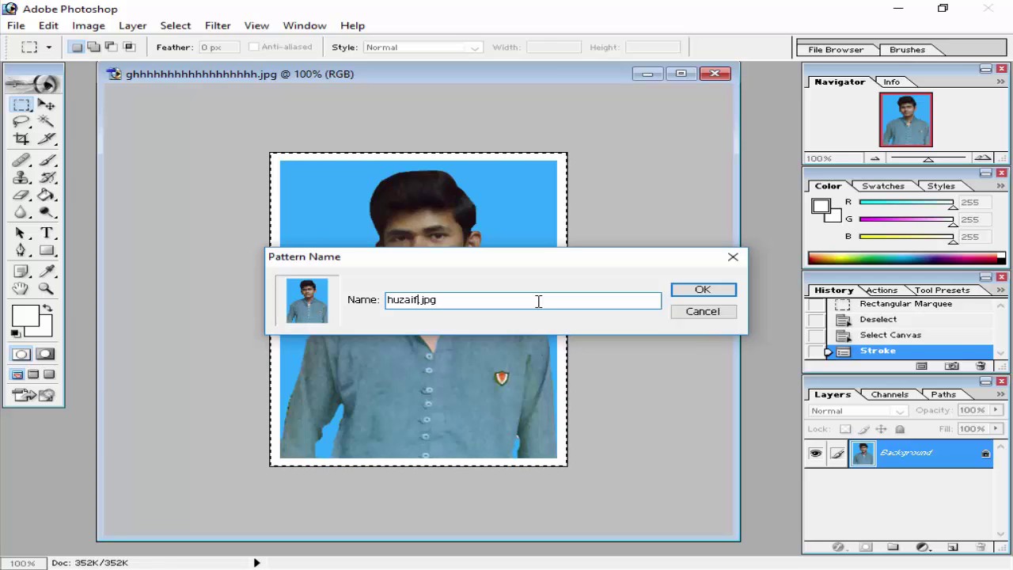
pyautogui.write('a')
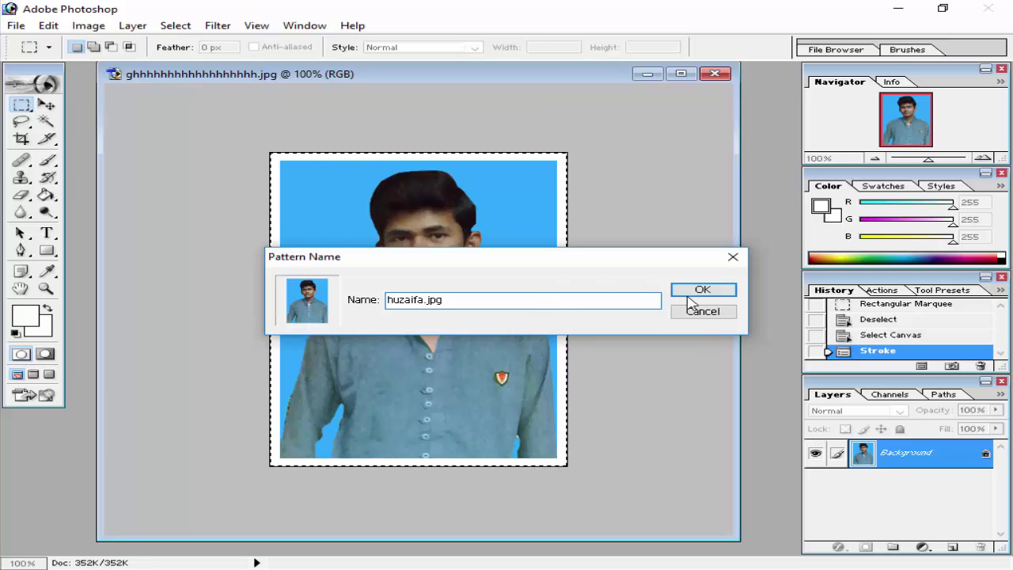
pyautogui.click(702, 292)
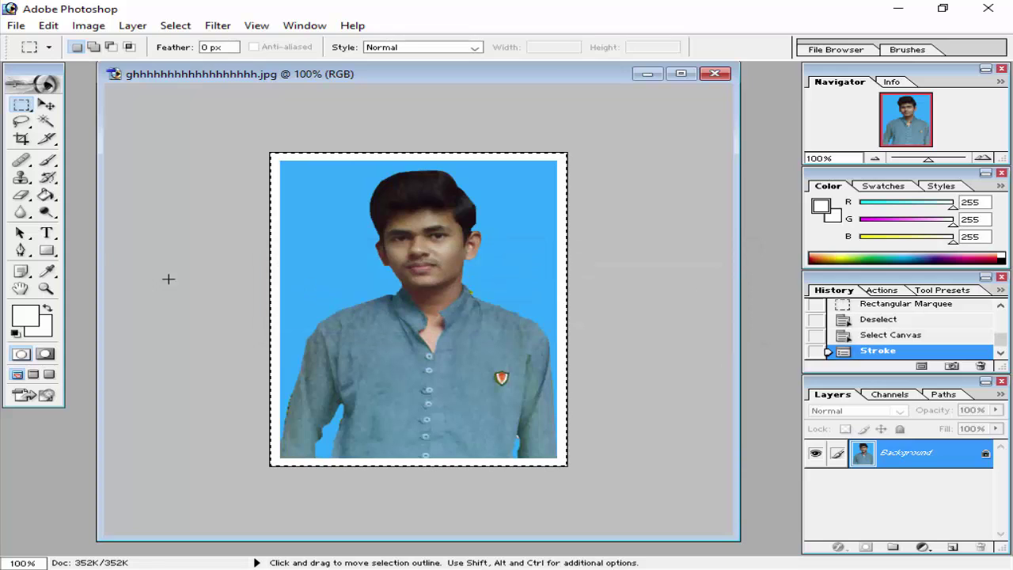
pyautogui.click(14, 30)
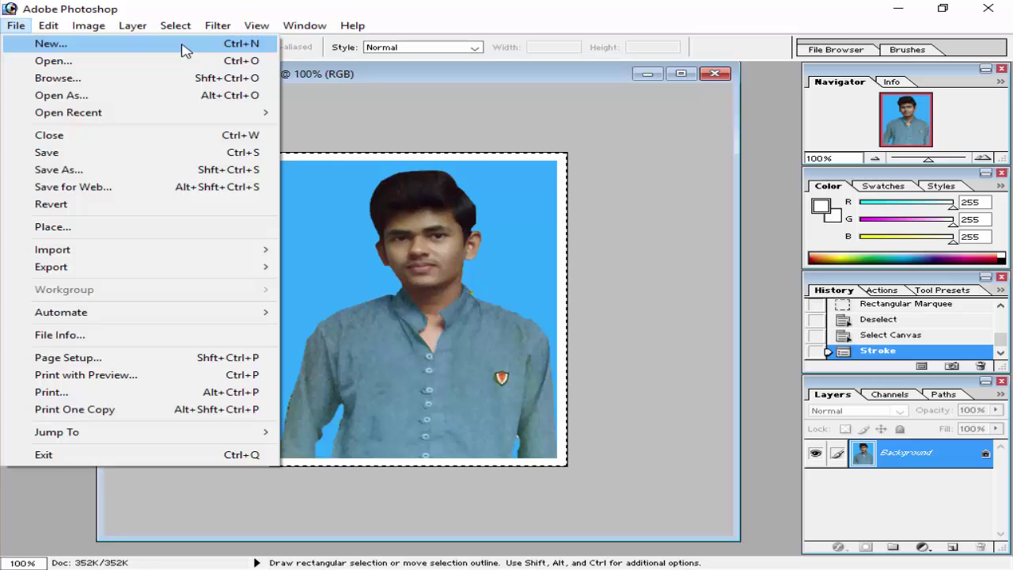
# Start a new document named after the subject, with width and height in pixels
pyautogui.click(184, 47)
pyautogui.moveTo(502, 176); pyautogui.dragTo(640, 172)
pyautogui.click(664, 252)
pyautogui.click(657, 265)
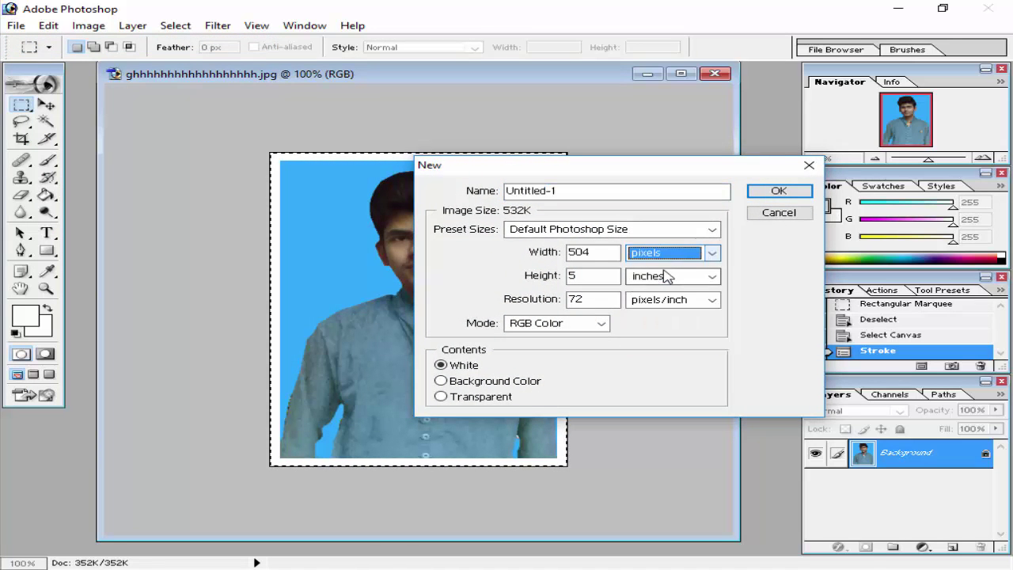
pyautogui.click(673, 290)
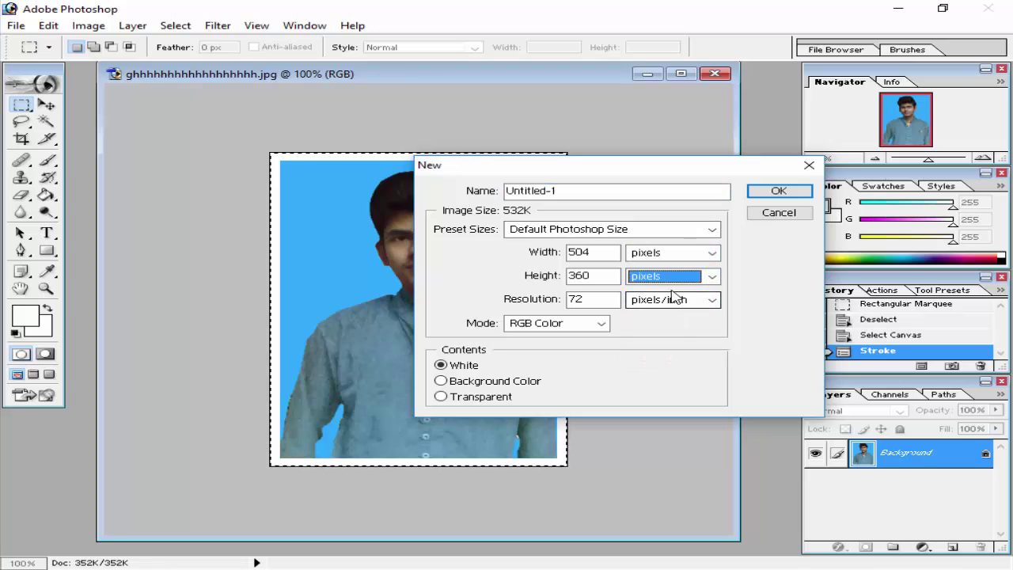
pyautogui.click(552, 191)
pyautogui.doubleClick(552, 191)
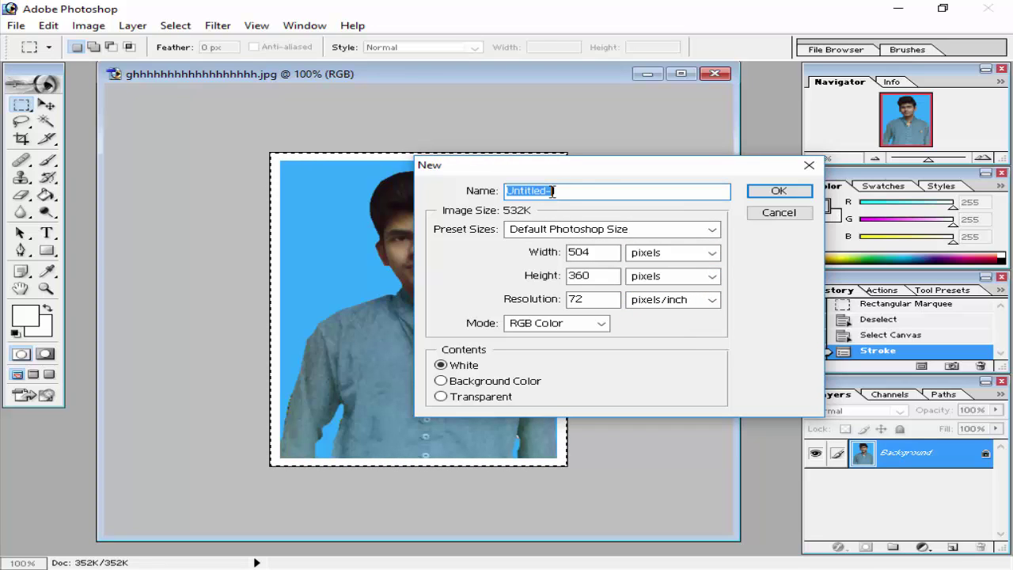
pyautogui.press('BackSpace')
pyautogui.write('huzaif')
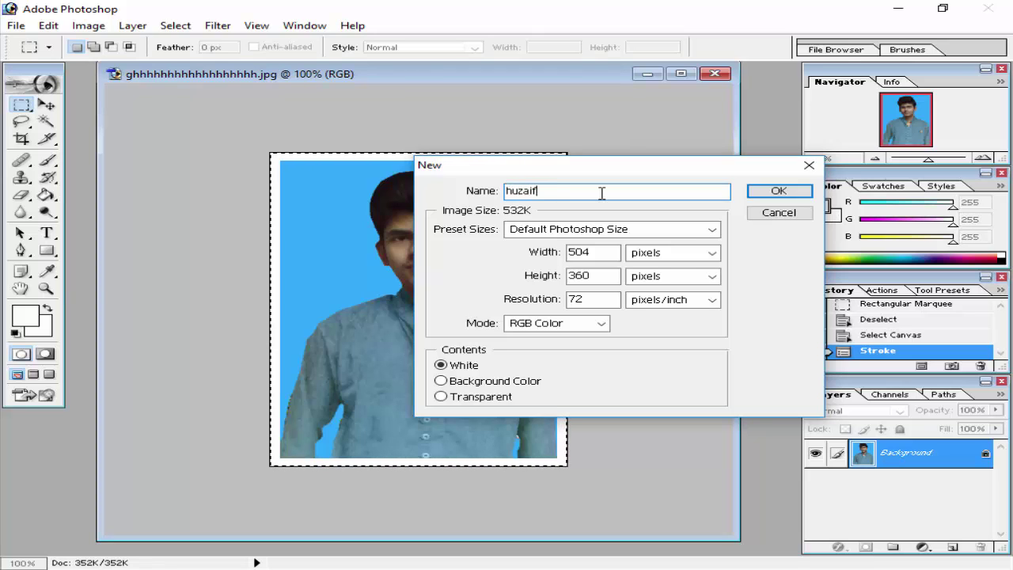
pyautogui.write('a yaseen')
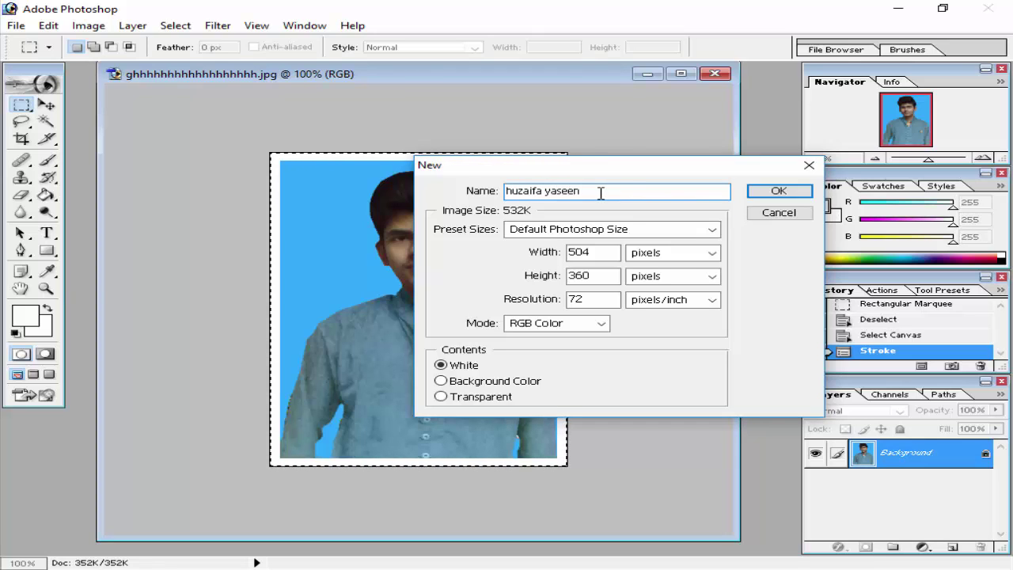
pyautogui.click(568, 229)
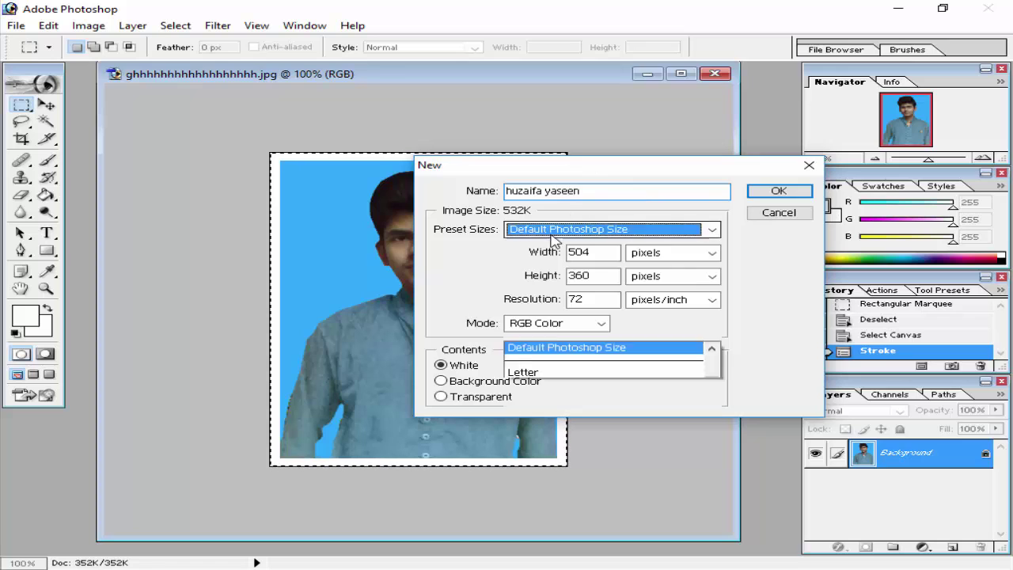
pyautogui.click(461, 243)
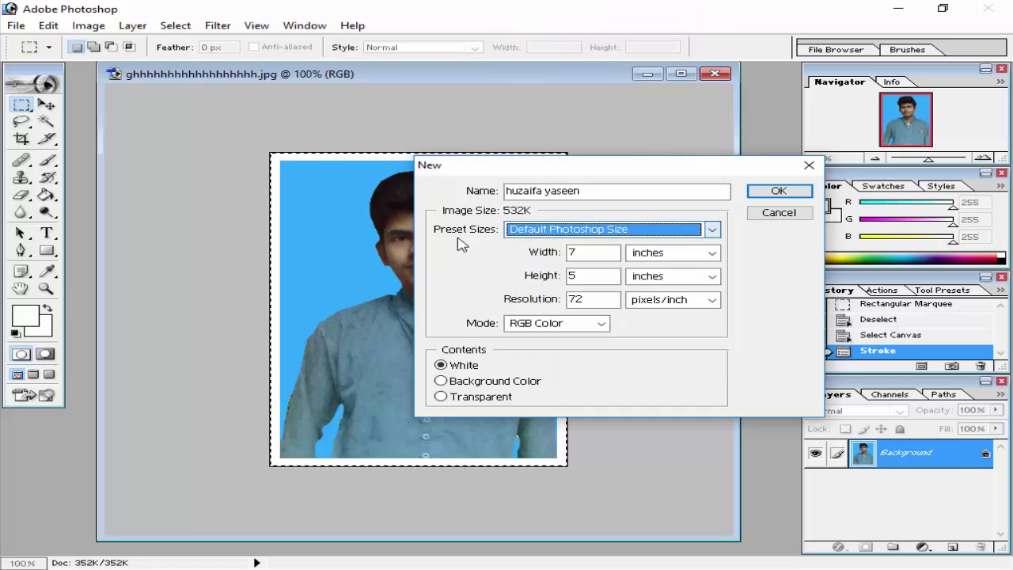
# Set the new document to 1200 × 800 pixels and select the resolution value
pyautogui.click(594, 255)
pyautogui.doubleClick(594, 254)
pyautogui.click(654, 253)
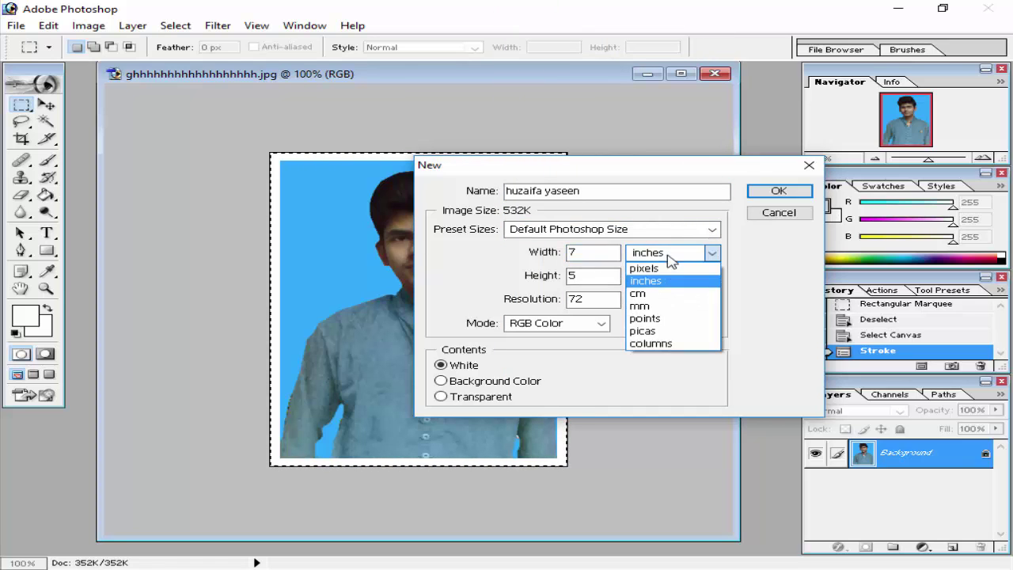
pyautogui.click(641, 266)
pyautogui.click(673, 277)
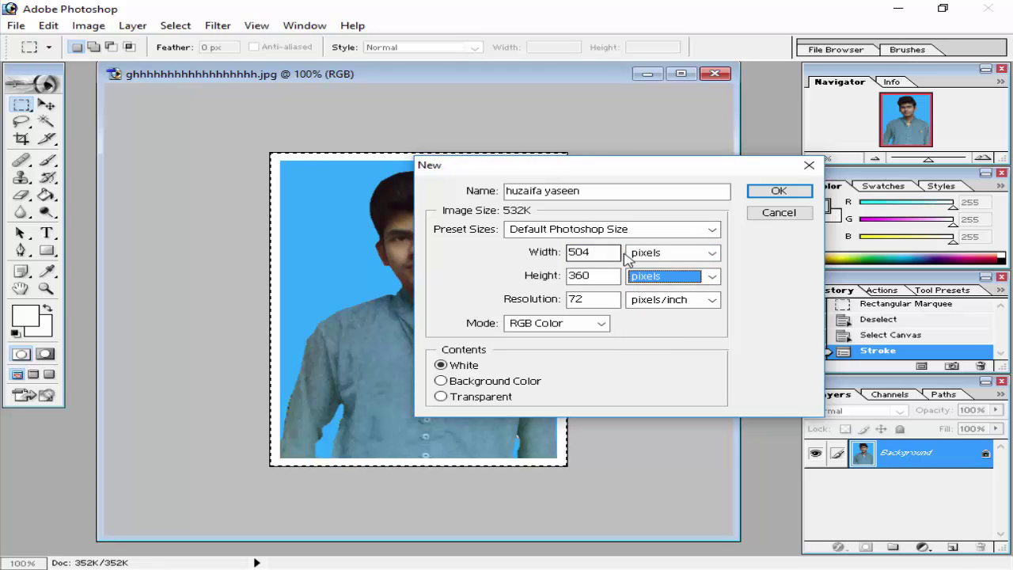
pyautogui.moveTo(620, 254); pyautogui.dragTo(569, 255)
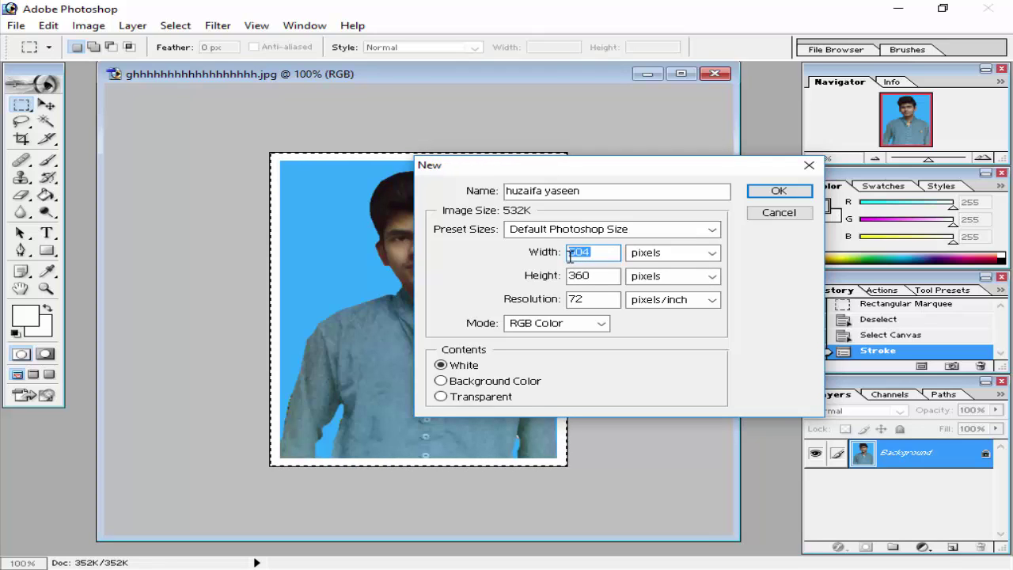
pyautogui.write('1200')
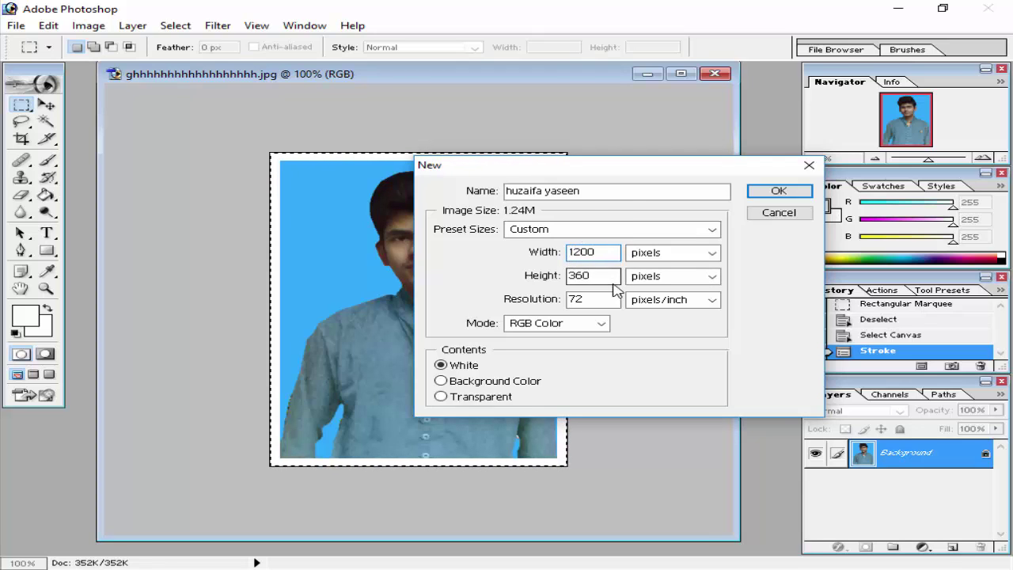
pyautogui.moveTo(615, 277); pyautogui.dragTo(568, 278)
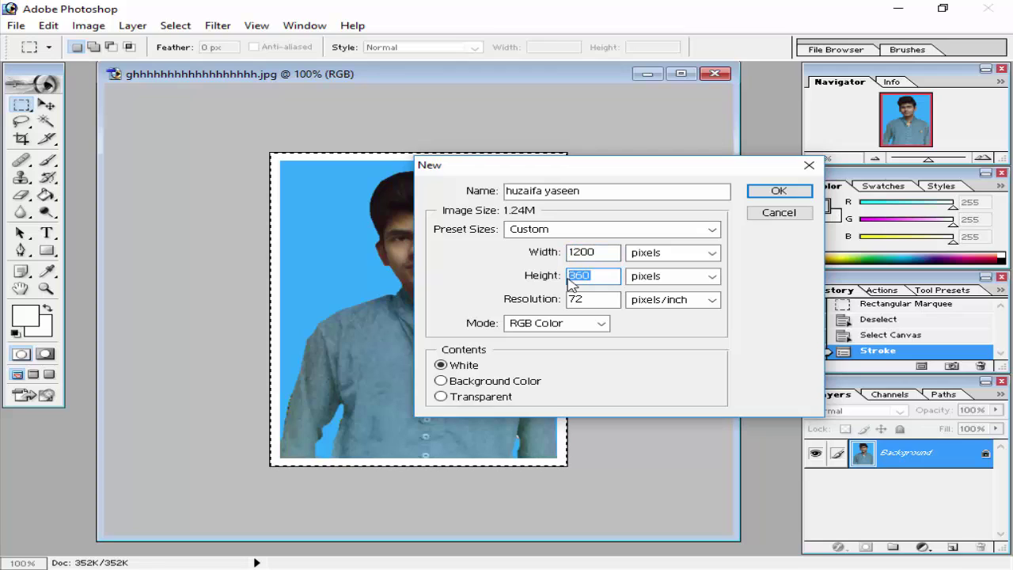
pyautogui.write('800')
pyautogui.click(588, 301)
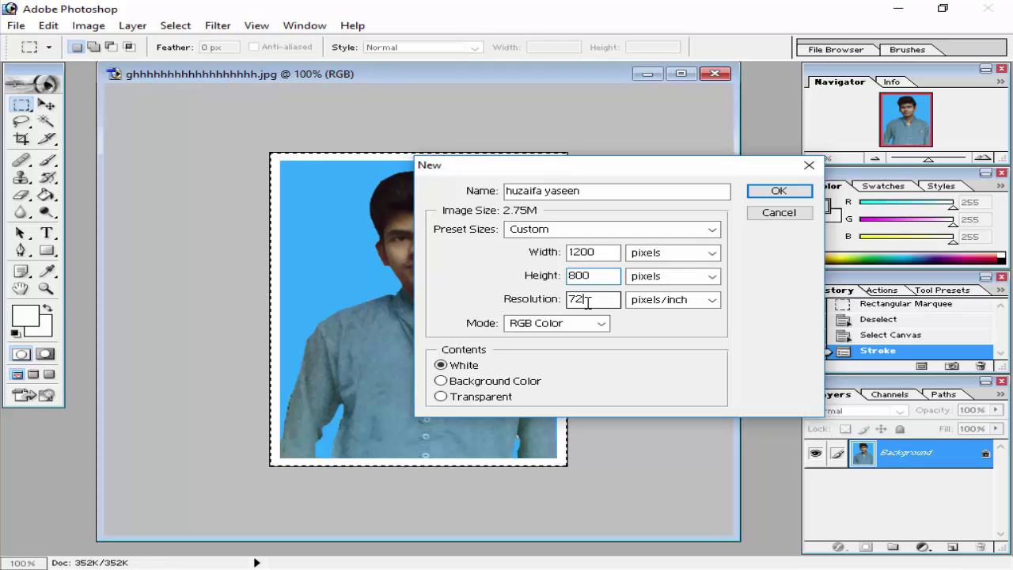
pyautogui.moveTo(587, 303); pyautogui.dragTo(570, 307)
pyautogui.write('200')
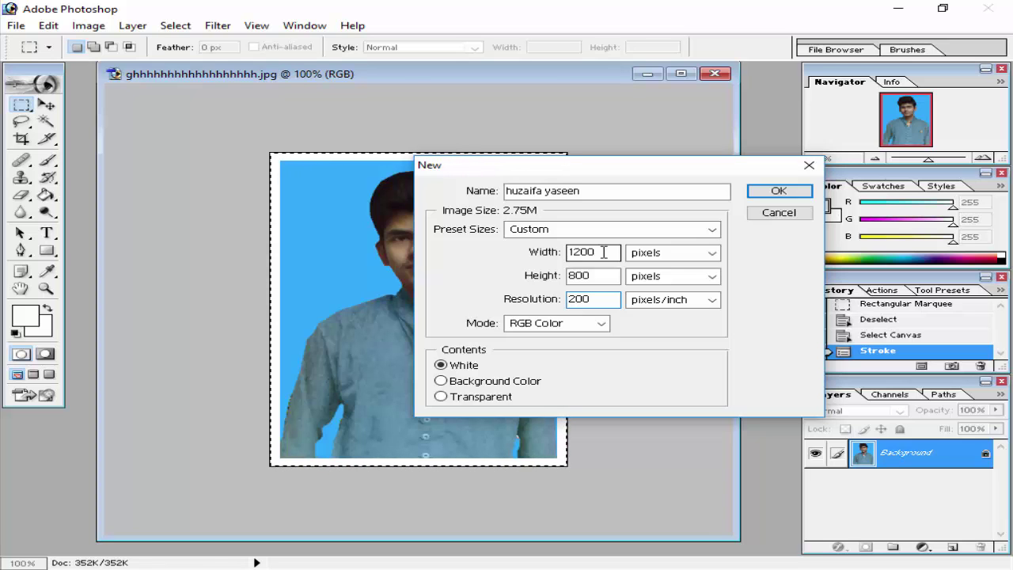
# Create the 1200 × 800 pixel document and reposition its window
pyautogui.click(771, 192)
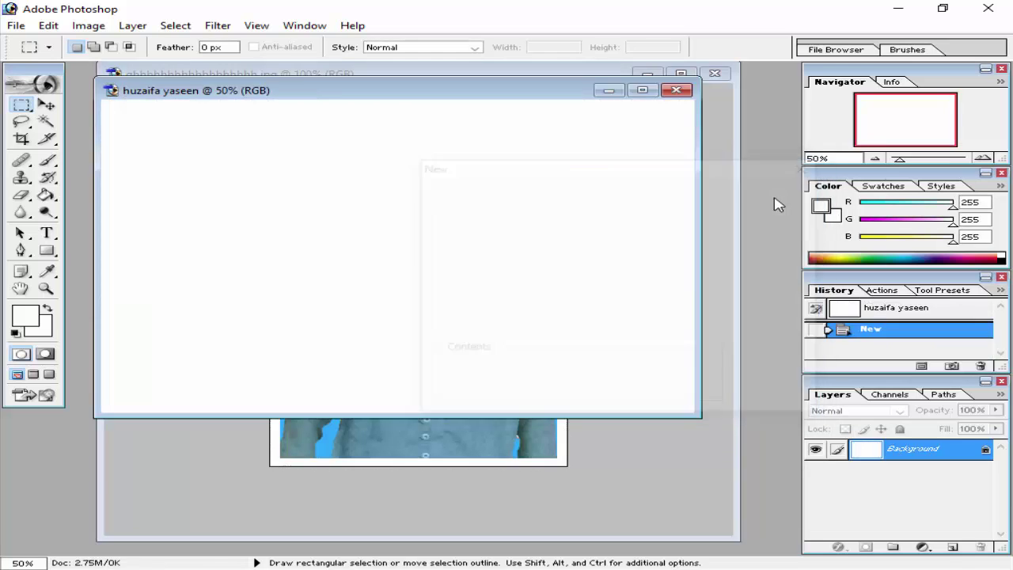
pyautogui.moveTo(255, 89)
pyautogui.mouseDown()
pyautogui.moveTo(299, 163)
pyautogui.moveTo(252, 172)
pyautogui.mouseUp()
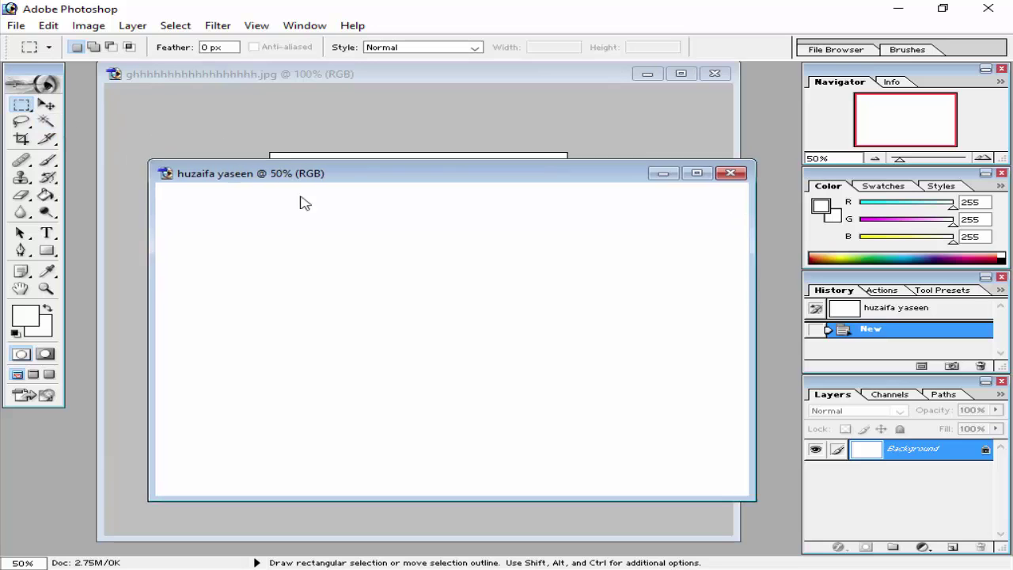
pyautogui.moveTo(401, 152)
pyautogui.mouseDown()
pyautogui.moveTo(387, 115)
pyautogui.moveTo(336, 103)
pyautogui.mouseUp()
# Minimize the passport photo window so only the new blank document shows
pyautogui.click(389, 85)
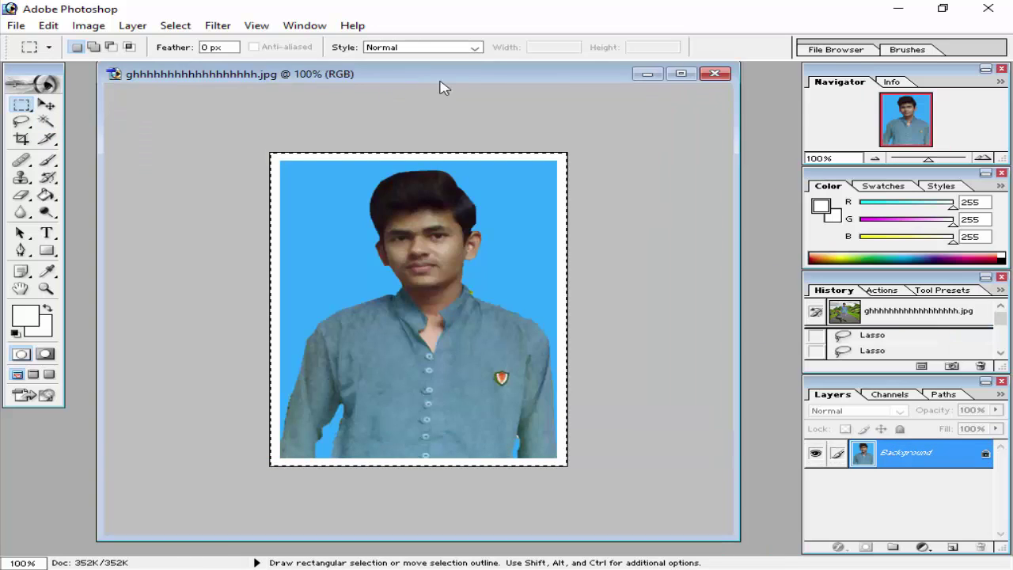
pyautogui.click(645, 74)
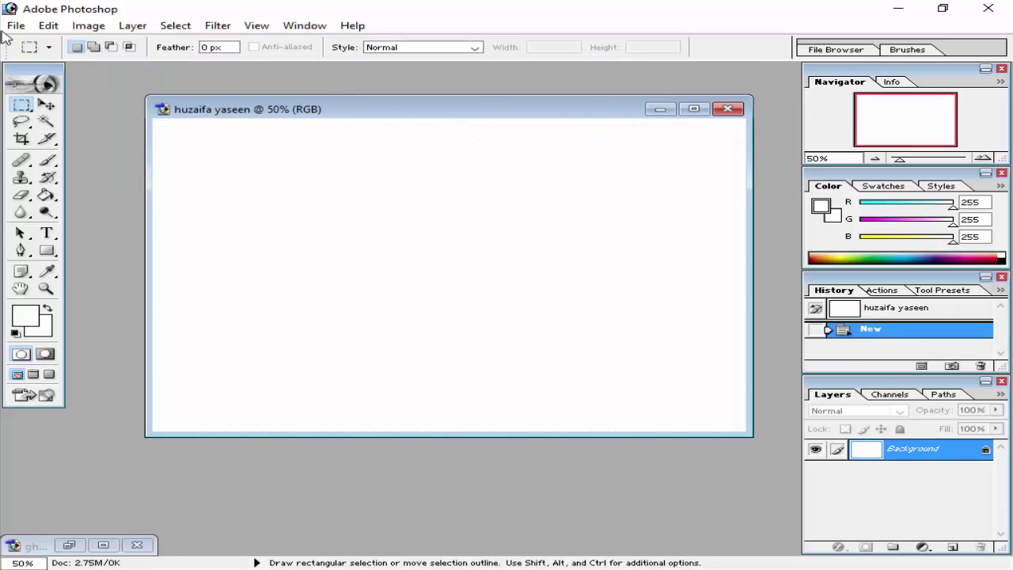
pyautogui.moveTo(491, 119); pyautogui.dragTo(471, 147)
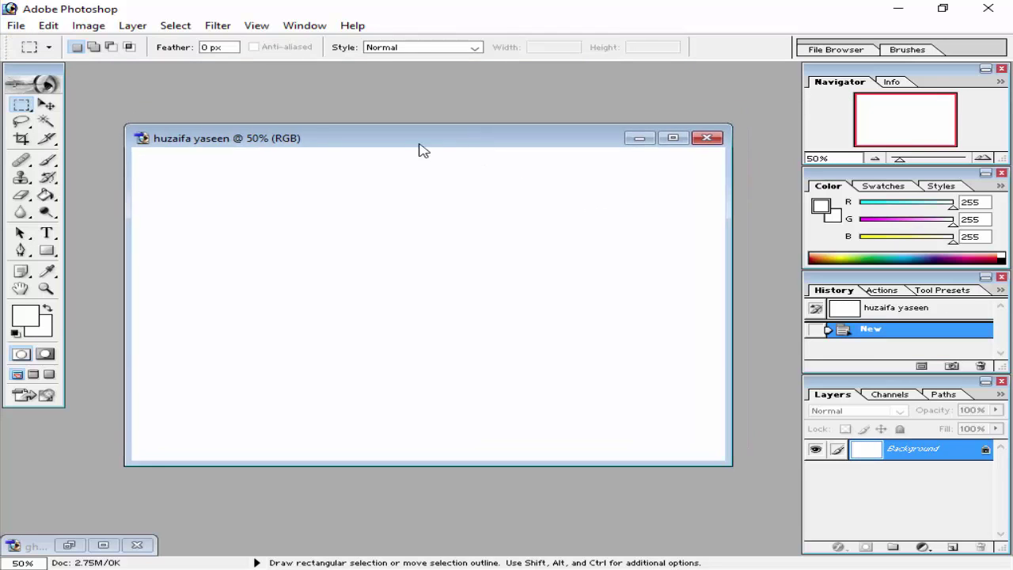
pyautogui.click(672, 137)
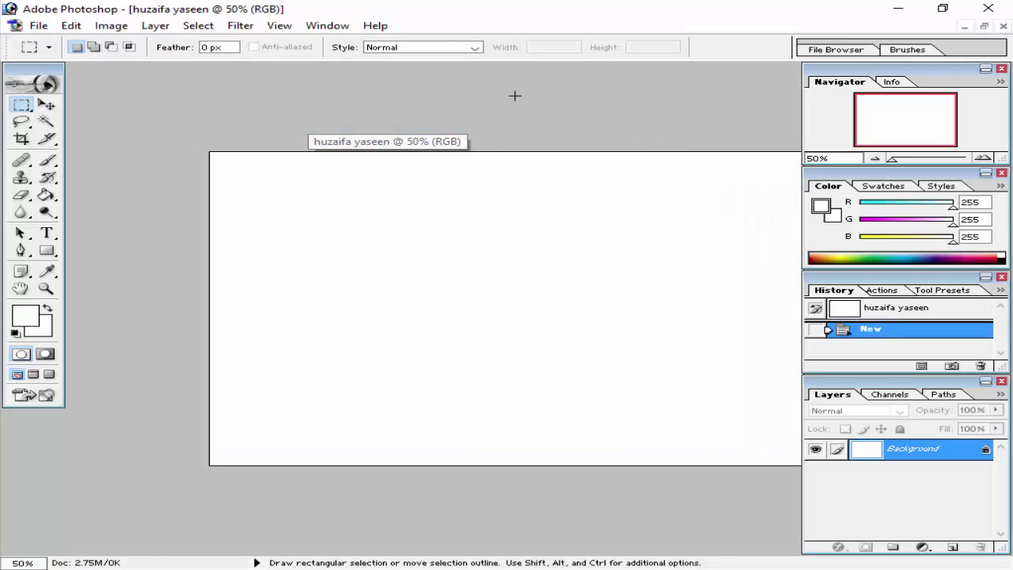
pyautogui.click(989, 28)
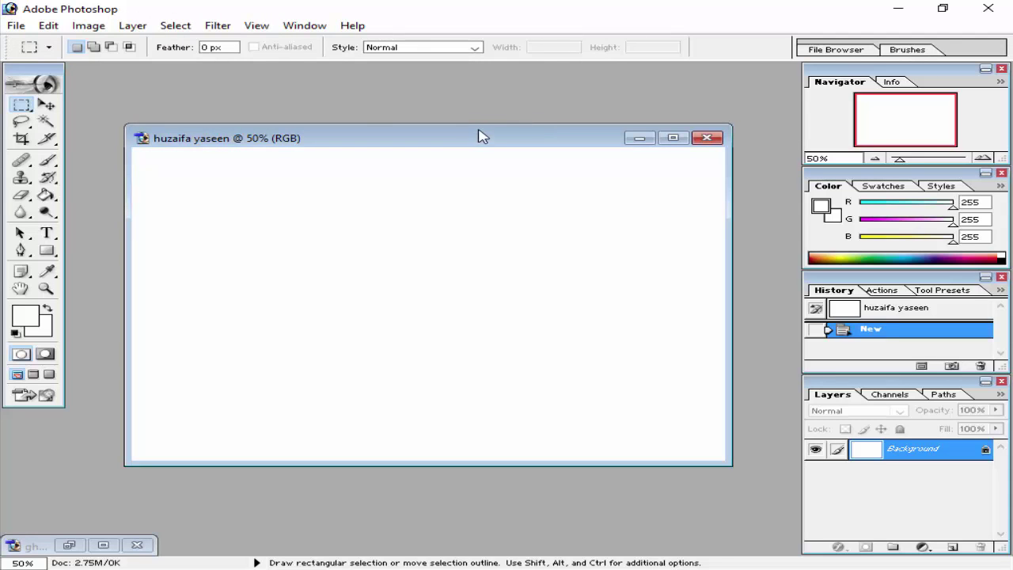
pyautogui.hotkey('ctrl', 'a')
pyautogui.hotkey('ctrl', 'alt', 'z')
pyautogui.hotkey('ctrl', 'alt', 'z')
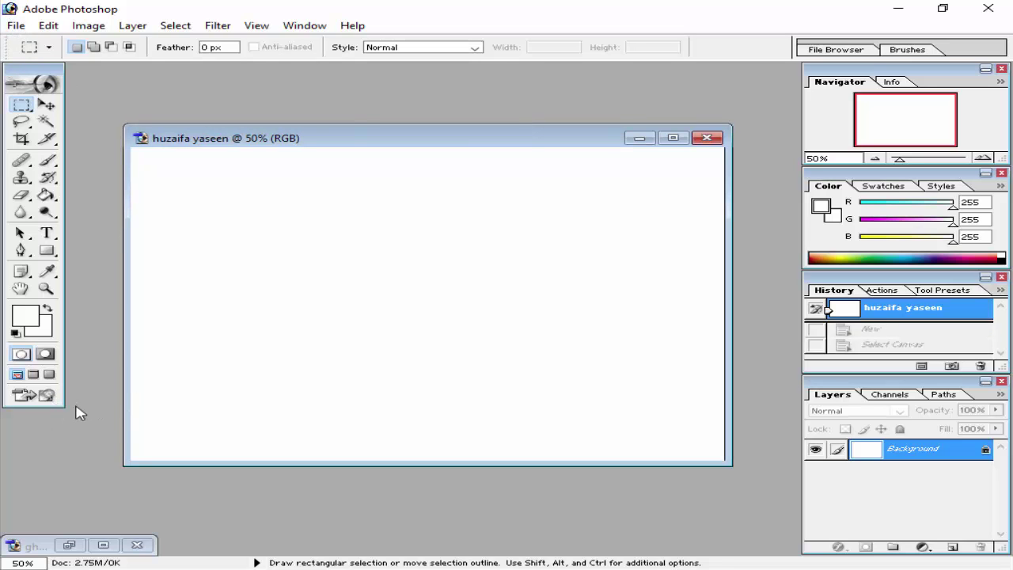
# Fill the canvas using Pattern with the saved passport-photo swatch, tiling eight portraits
pyautogui.click(49, 28)
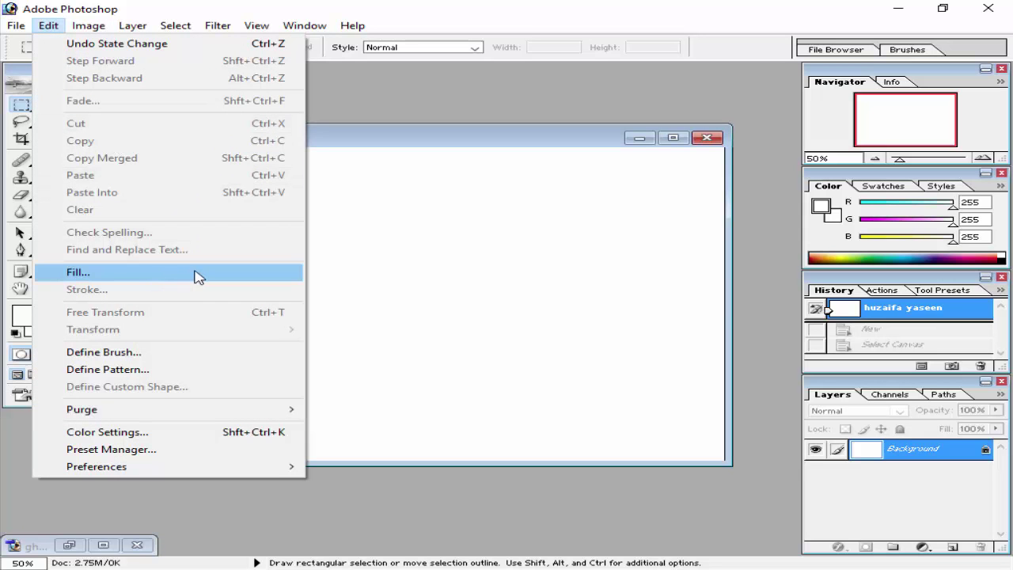
pyautogui.click(198, 273)
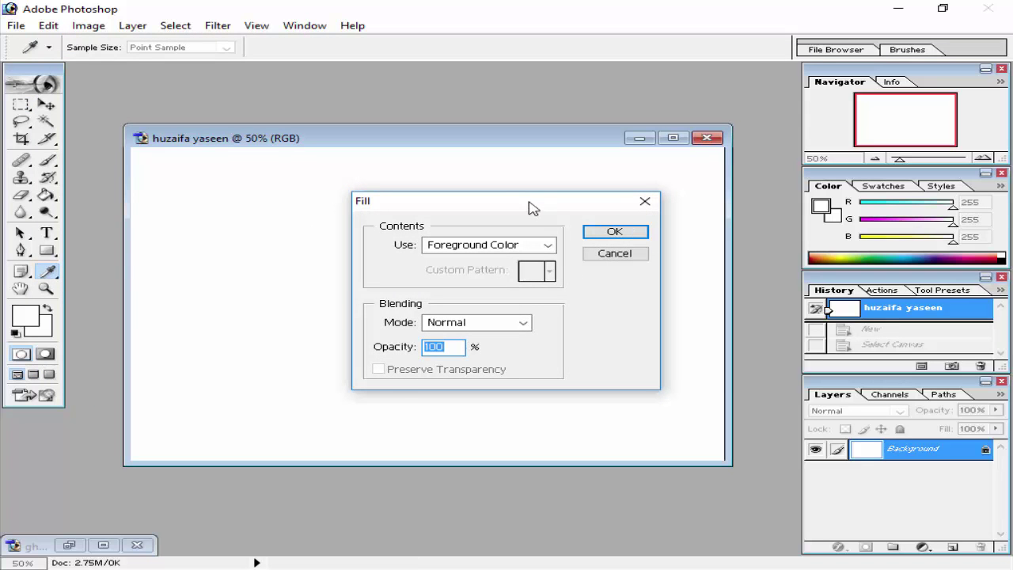
pyautogui.moveTo(534, 203); pyautogui.dragTo(548, 198)
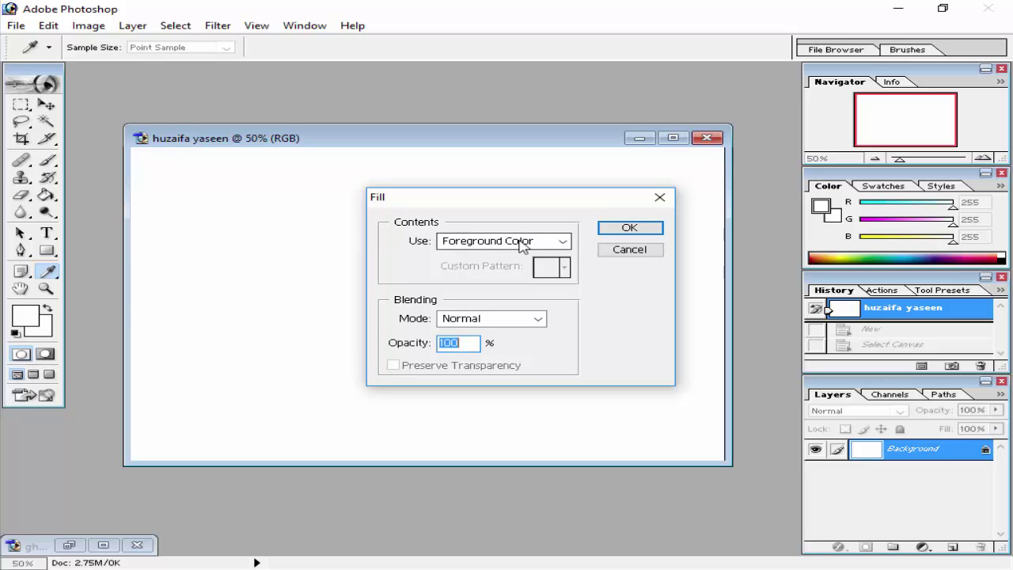
pyautogui.click(561, 242)
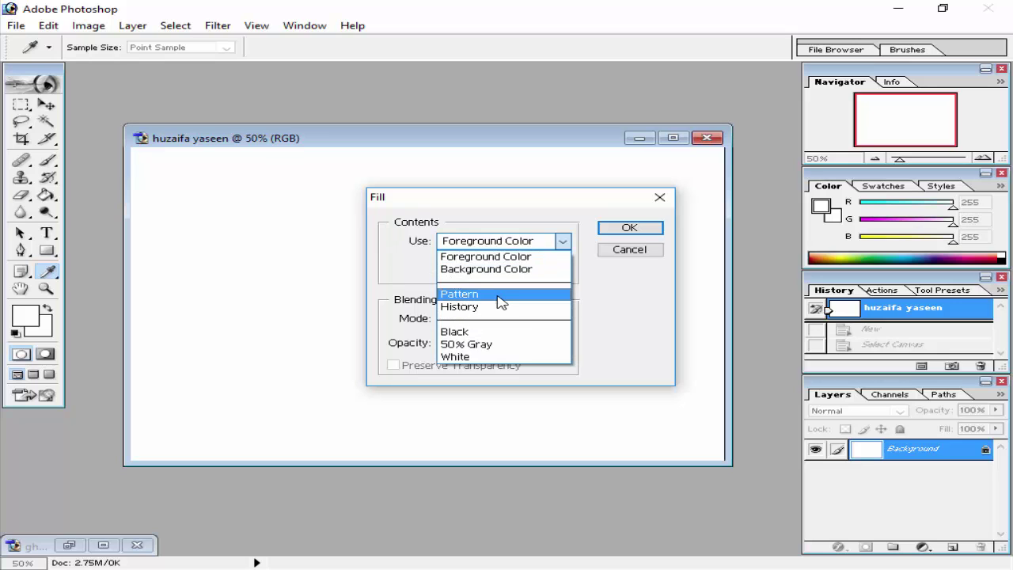
pyautogui.click(499, 296)
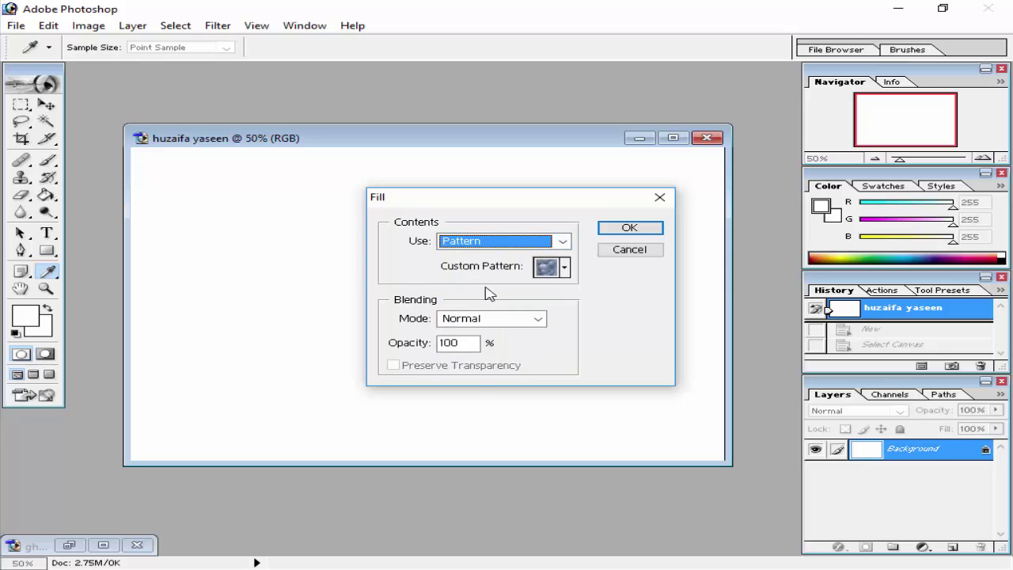
pyautogui.click(565, 267)
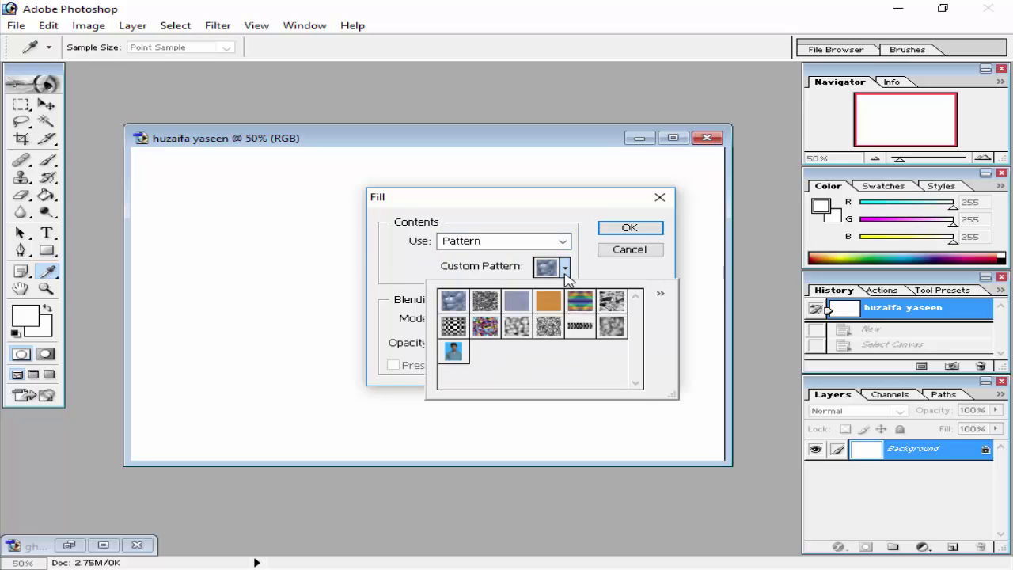
pyautogui.click(455, 354)
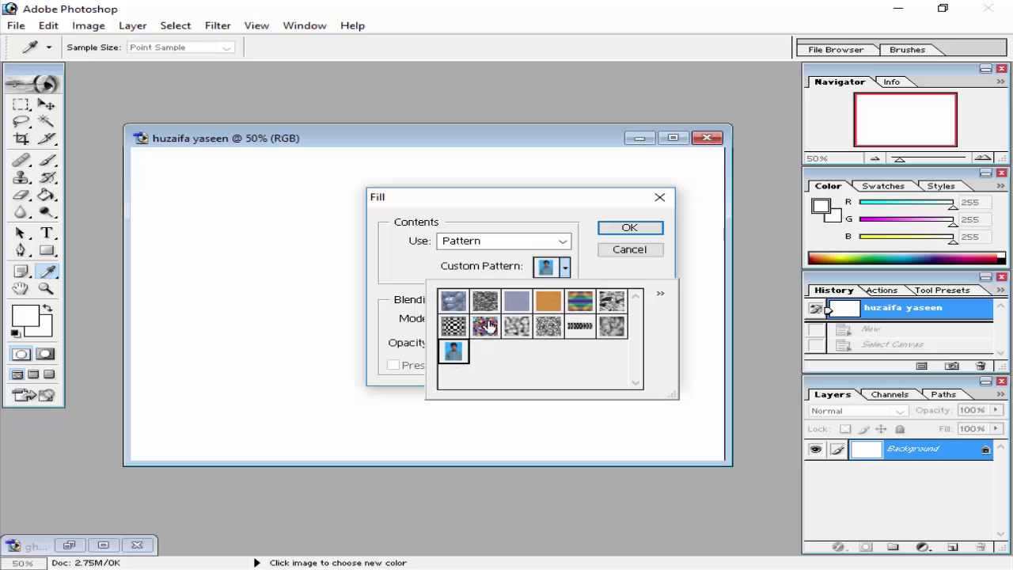
pyautogui.click(612, 236)
pyautogui.press('m')
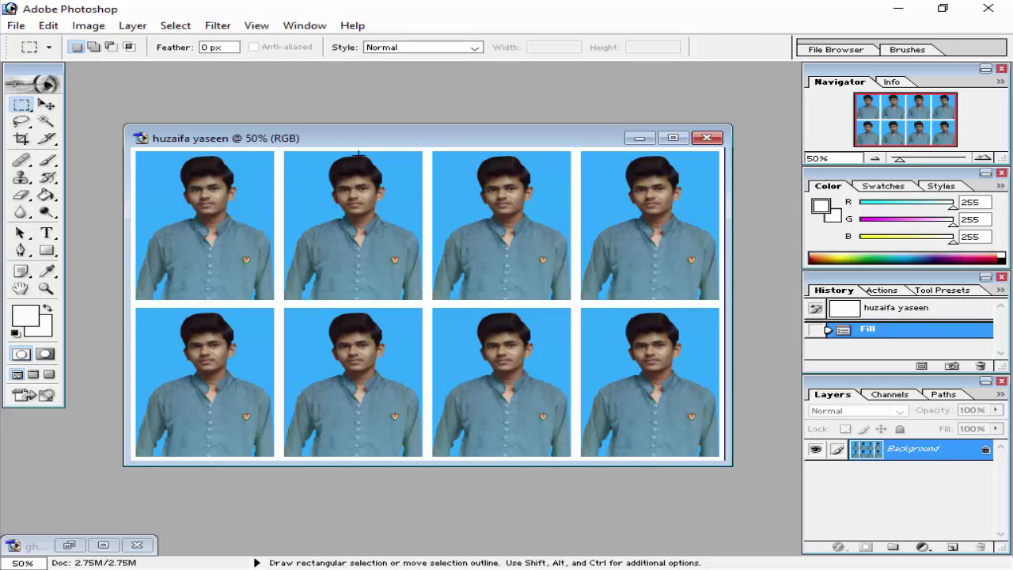
# Move the sheet's window lower and enlarge it taller and wider to the left
pyautogui.moveTo(362, 140); pyautogui.dragTo(362, 172)
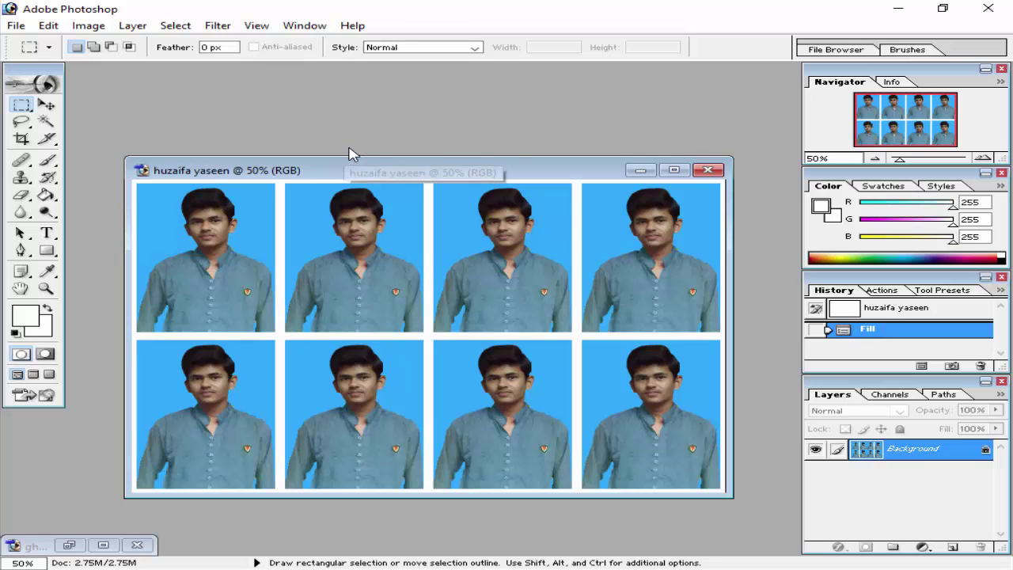
pyautogui.moveTo(346, 156); pyautogui.dragTo(314, 151)
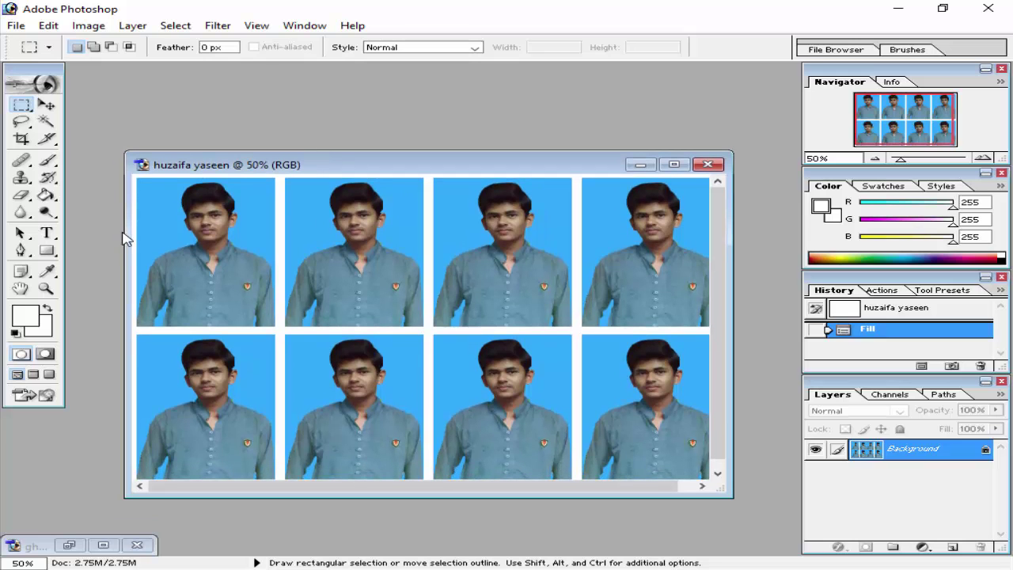
pyautogui.moveTo(120, 231); pyautogui.dragTo(95, 225)
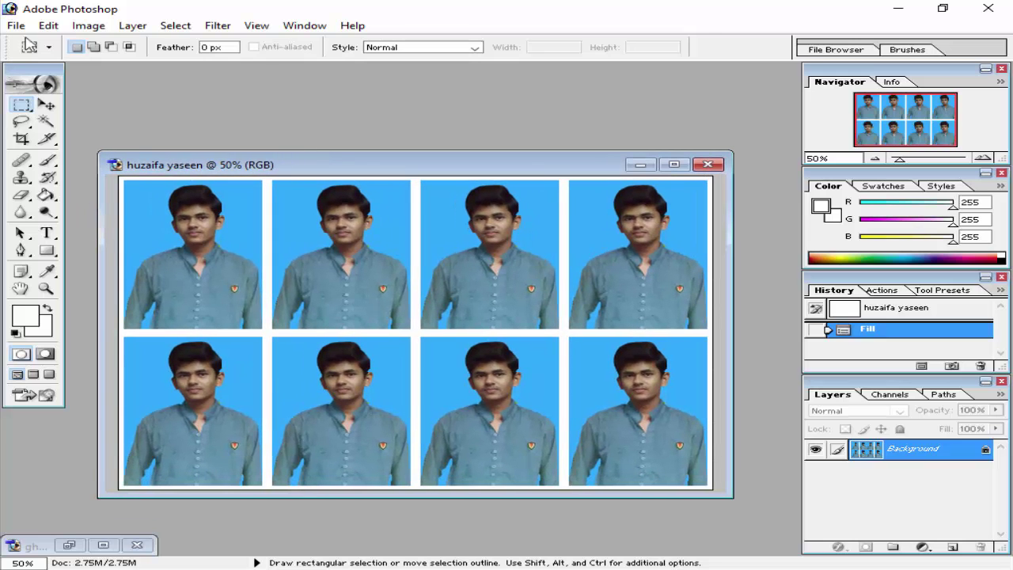
pyautogui.click(6, 28)
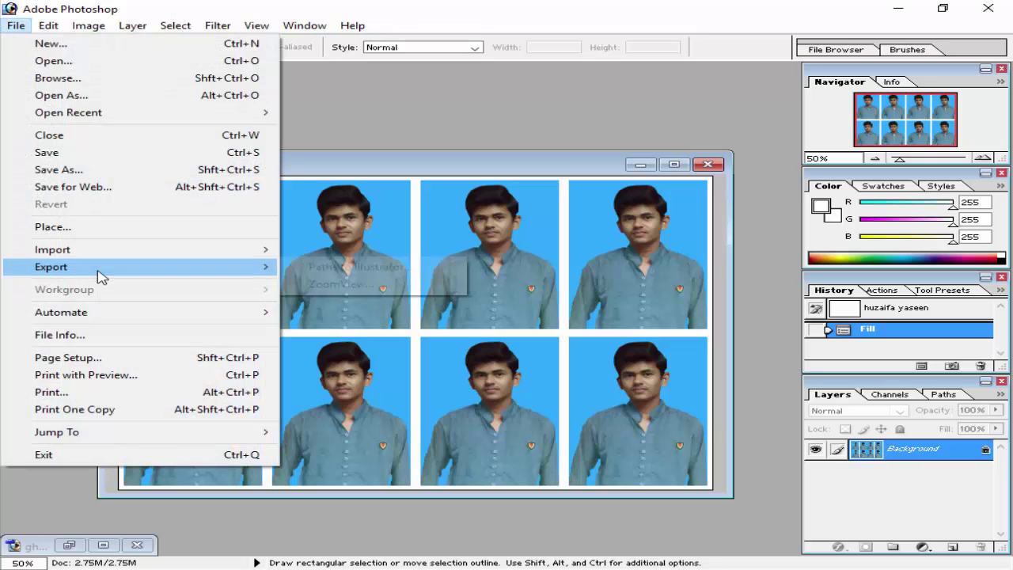
pyautogui.moveTo(51, 267)
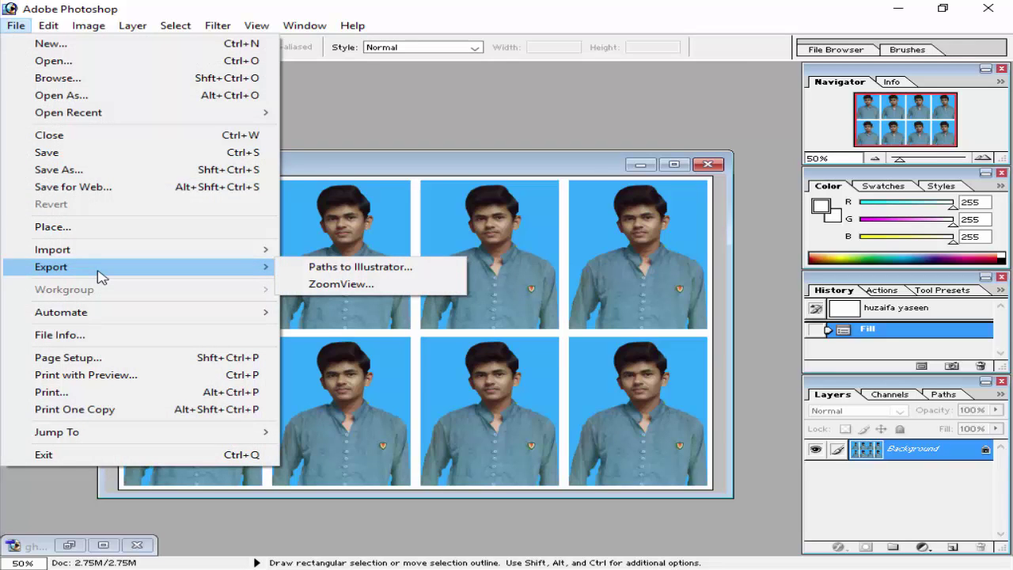
# Open the Print dialog for the photo sheet, then dismiss it
pyautogui.press('Escape')
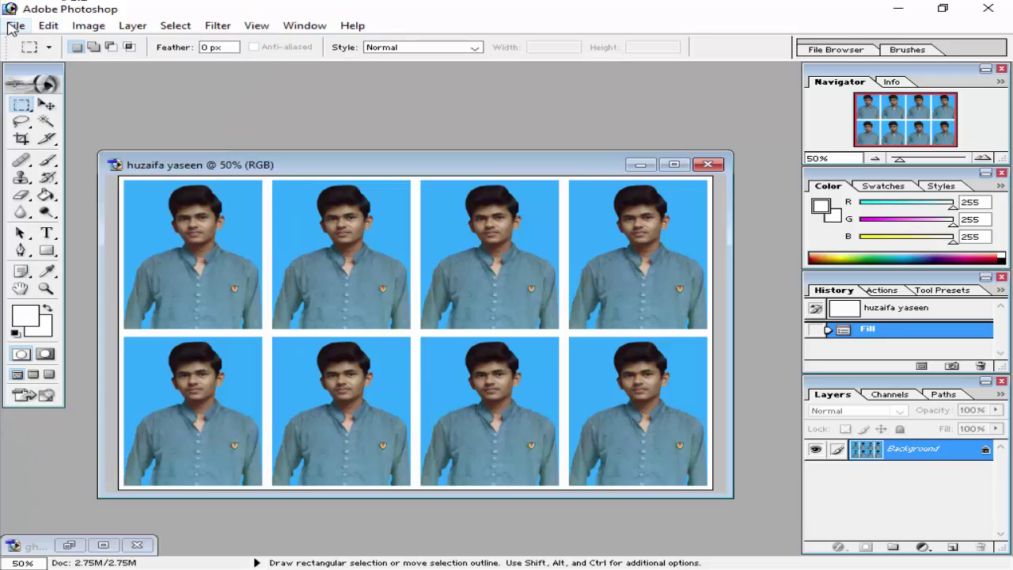
pyautogui.click(14, 30)
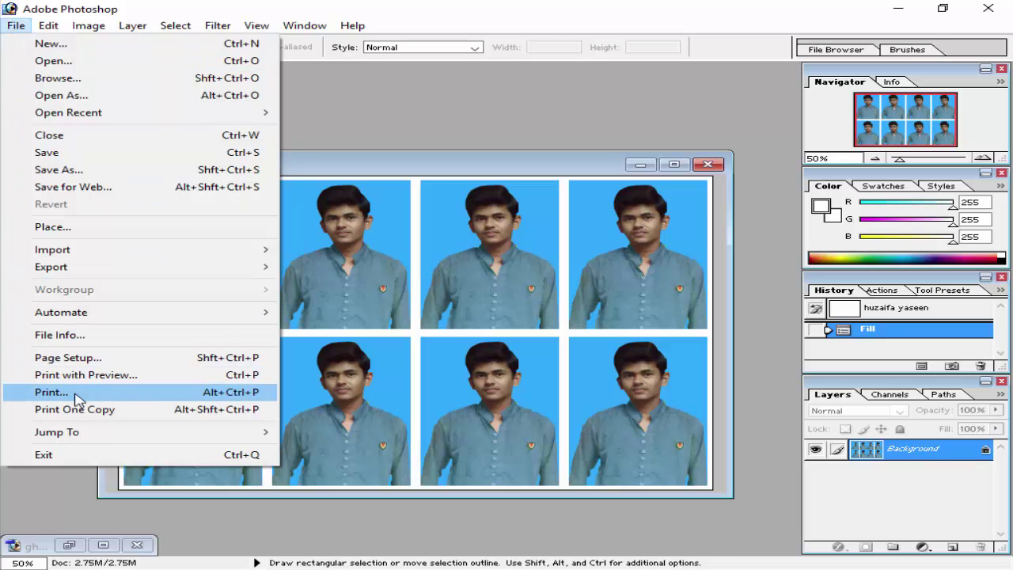
pyautogui.click(50, 392)
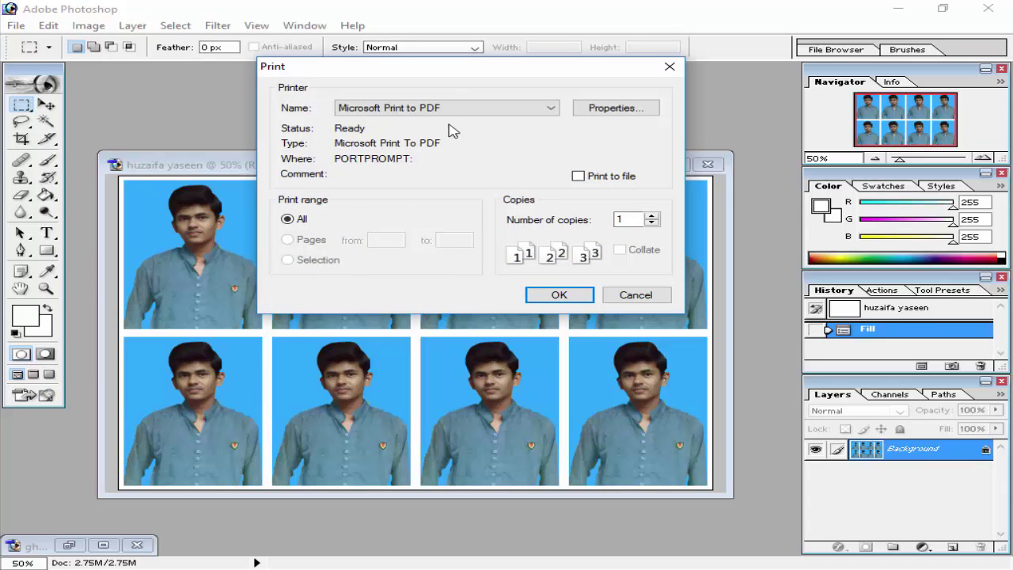
pyautogui.moveTo(409, 63); pyautogui.dragTo(376, 160)
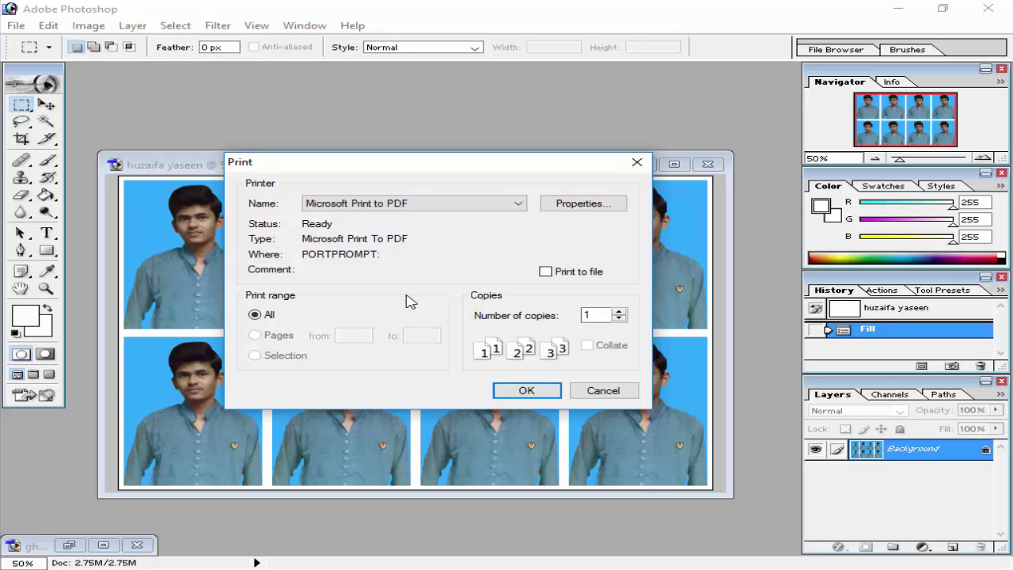
pyautogui.click(19, 26)
# Open Print with Preview and scale the sheet to 116.88%, about 7.013 × 4.677 in
pyautogui.click(22, 28)
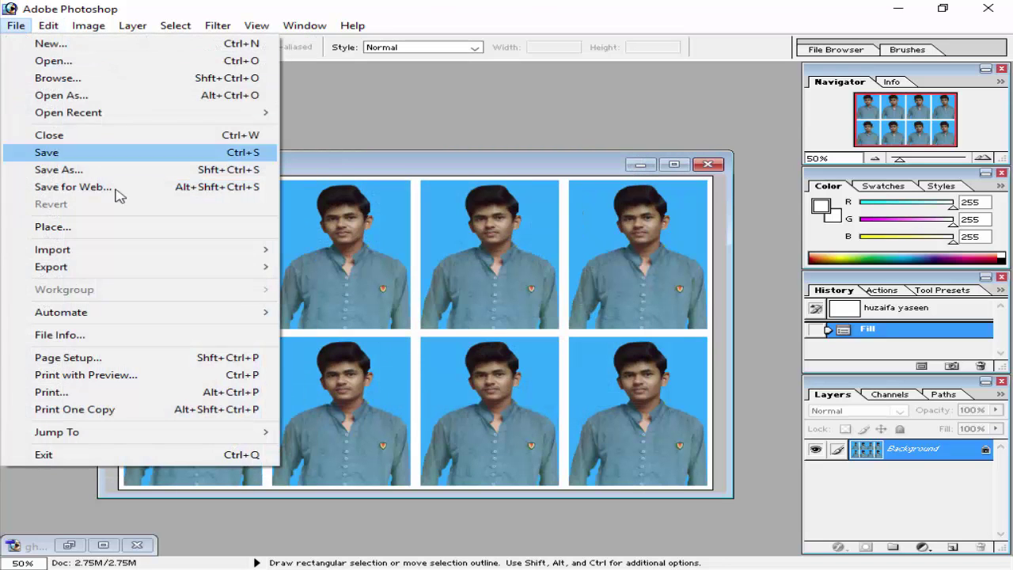
pyautogui.click(106, 376)
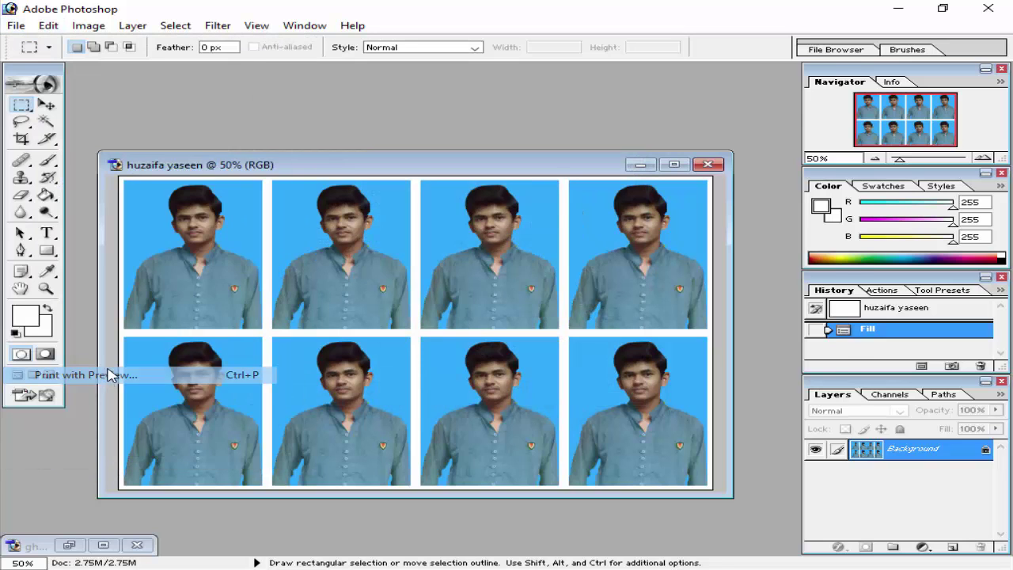
pyautogui.moveTo(383, 305); pyautogui.dragTo(401, 314)
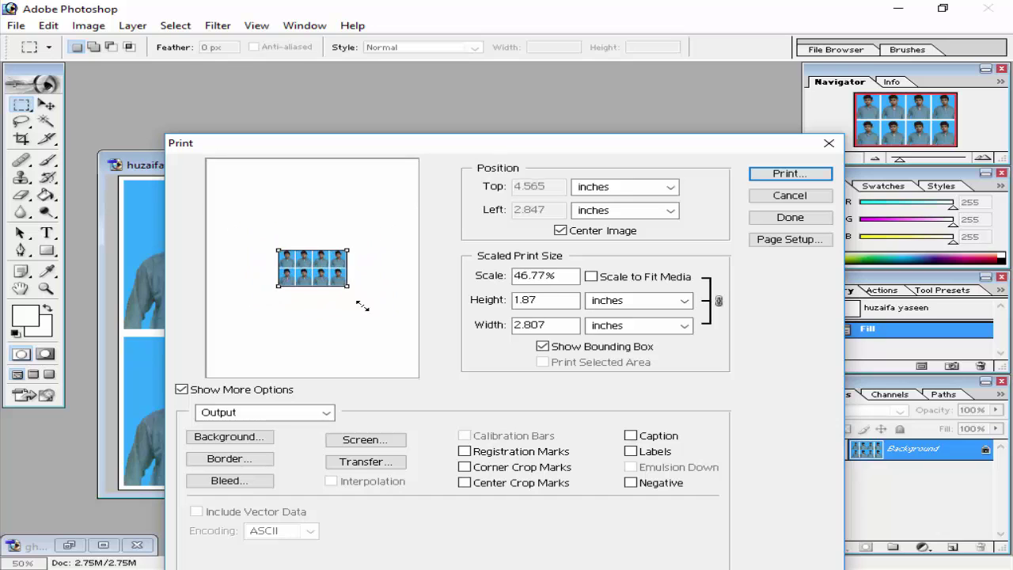
# Print the sheet with Microsoft Print to PDF, saving it as 'dfg' in Documents
pyautogui.click(783, 217)
pyautogui.click(16, 25)
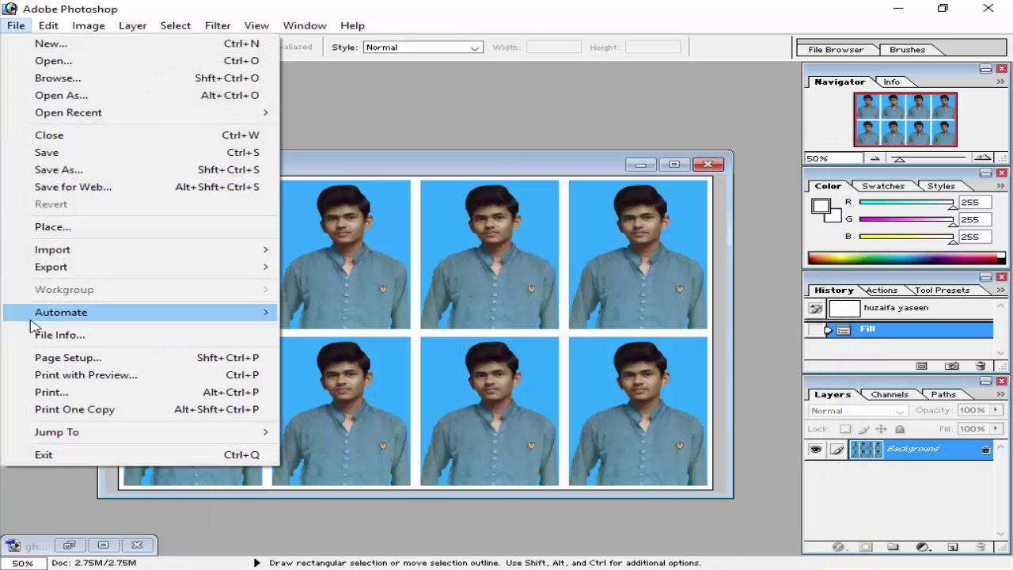
pyautogui.click(64, 394)
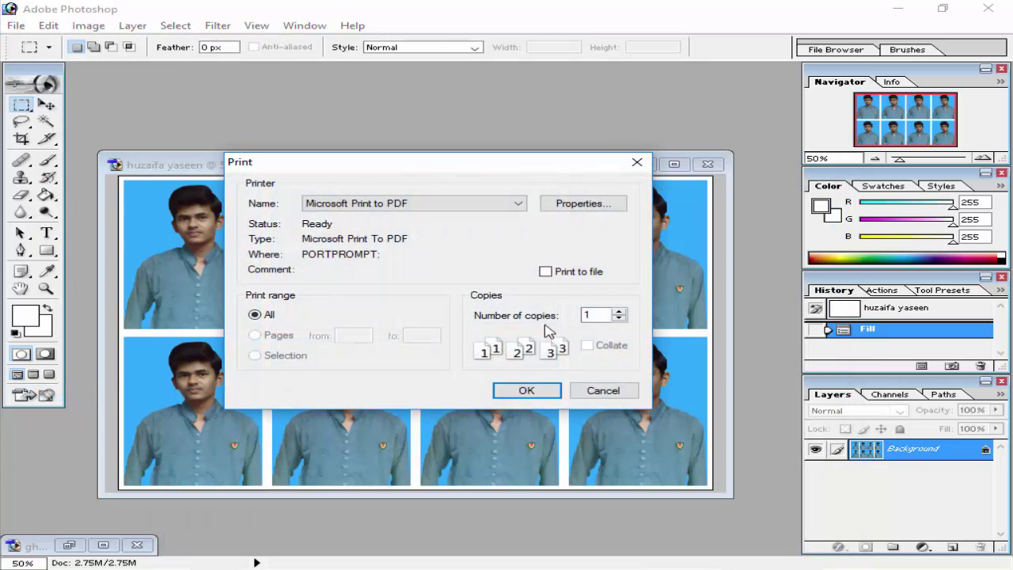
pyautogui.click(528, 389)
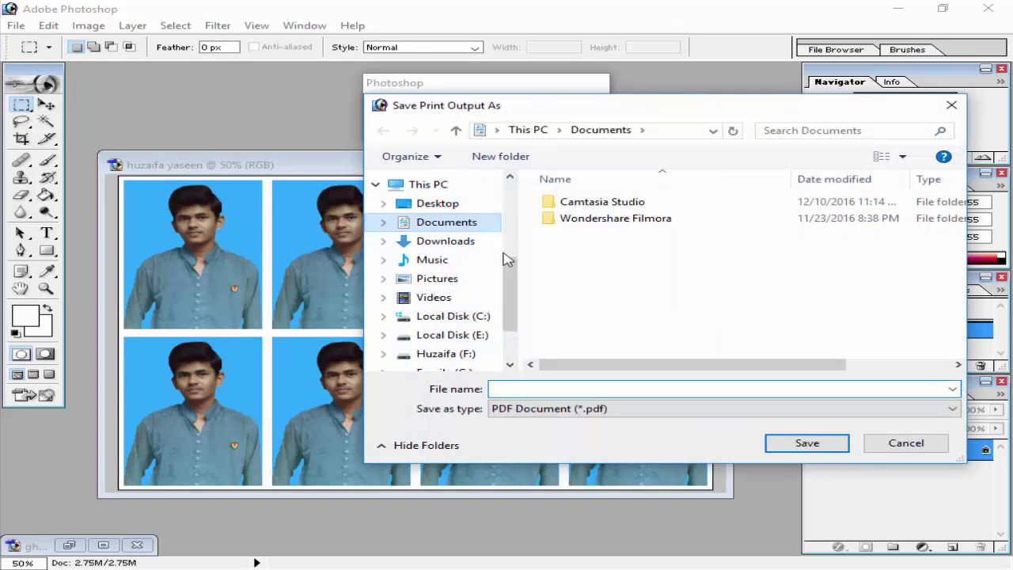
pyautogui.moveTo(596, 109); pyautogui.dragTo(369, 160)
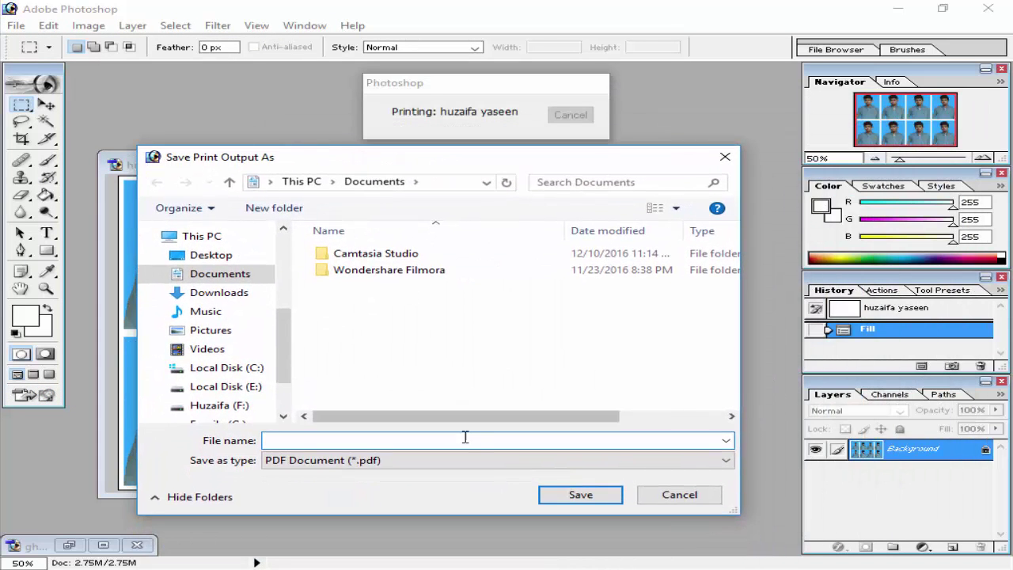
pyautogui.click(425, 439)
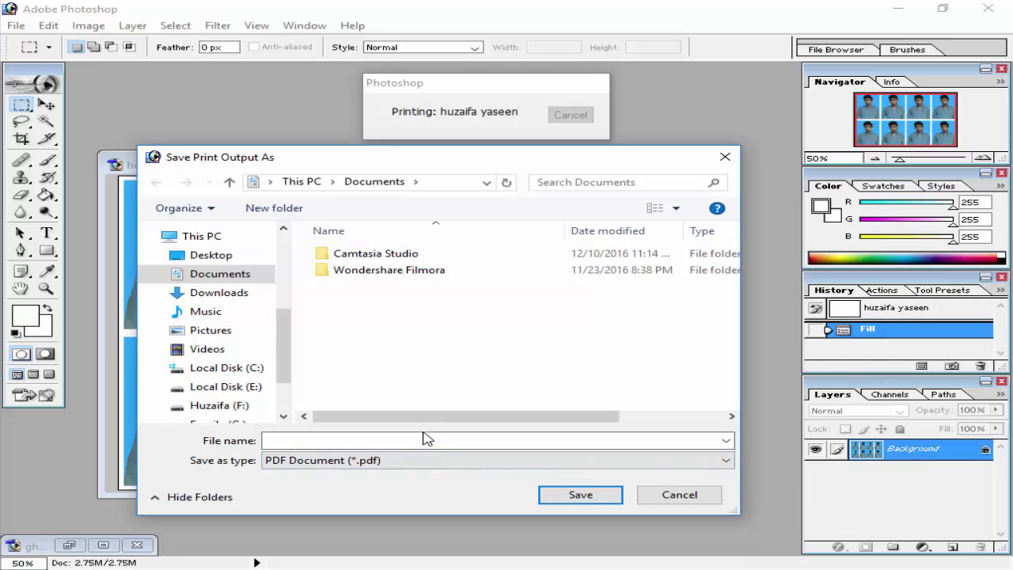
pyautogui.write('dfg')
pyautogui.click(563, 496)
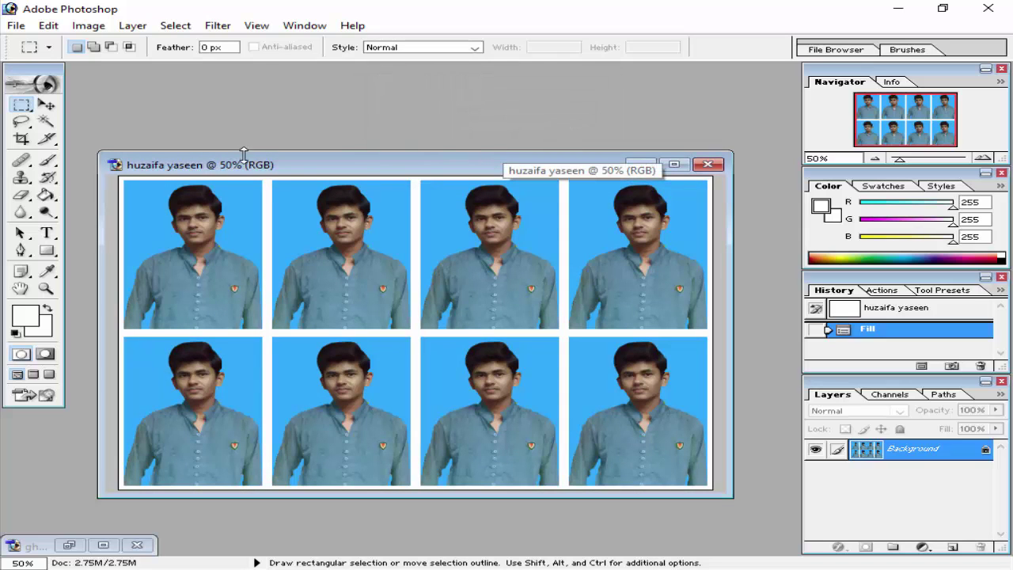
pyautogui.click(16, 25)
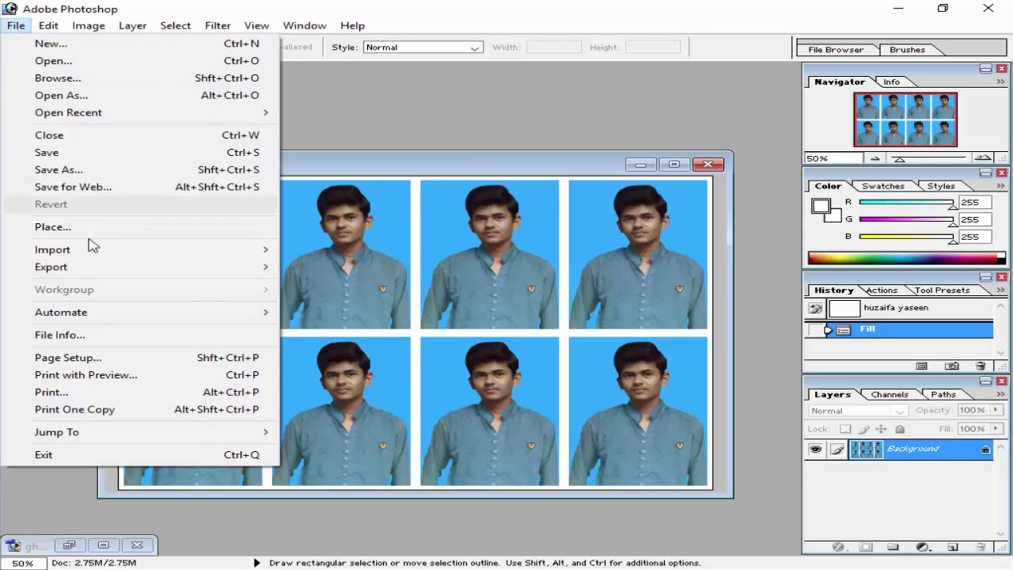
pyautogui.click(85, 377)
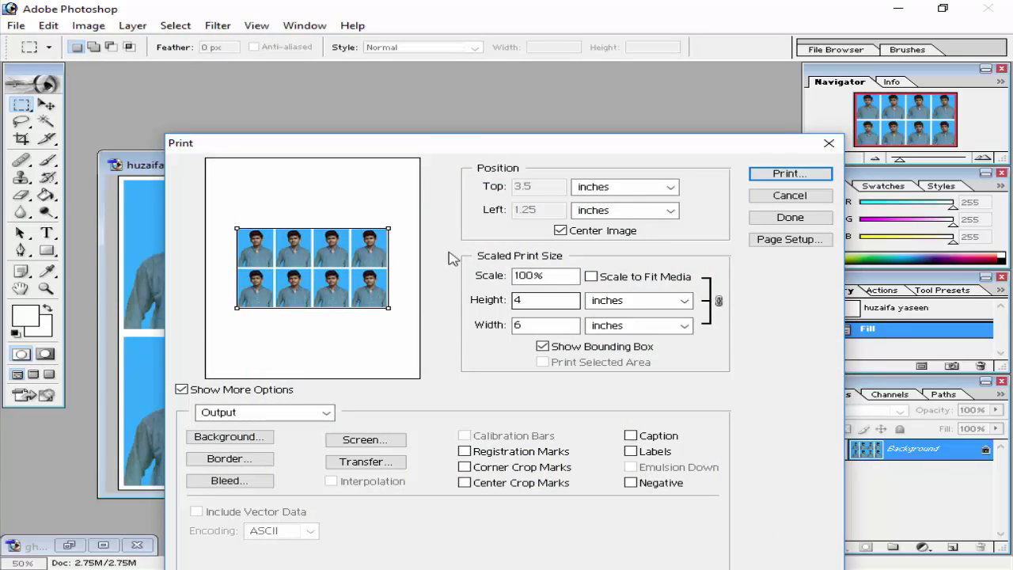
pyautogui.click(547, 327)
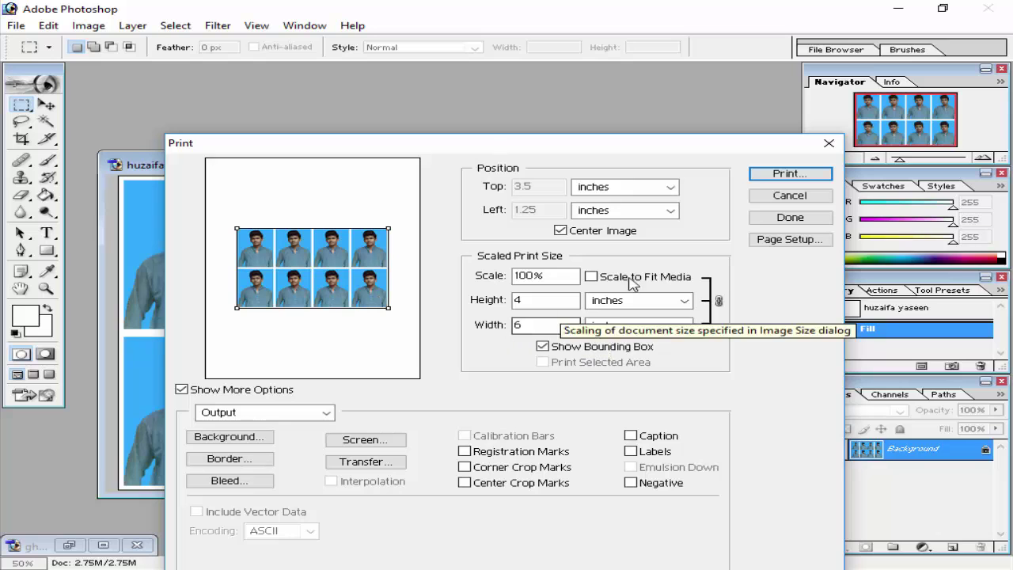
pyautogui.click(779, 195)
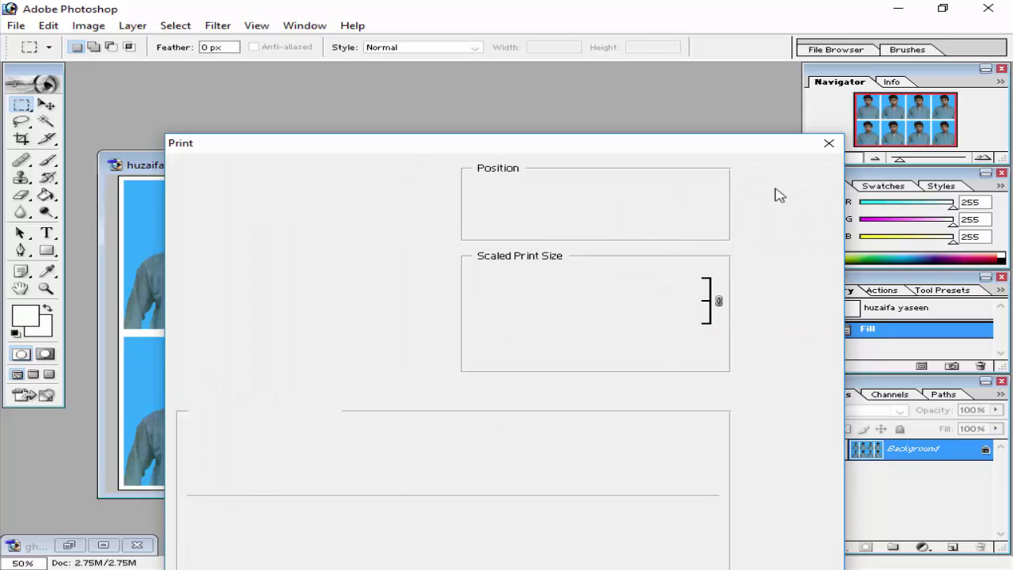